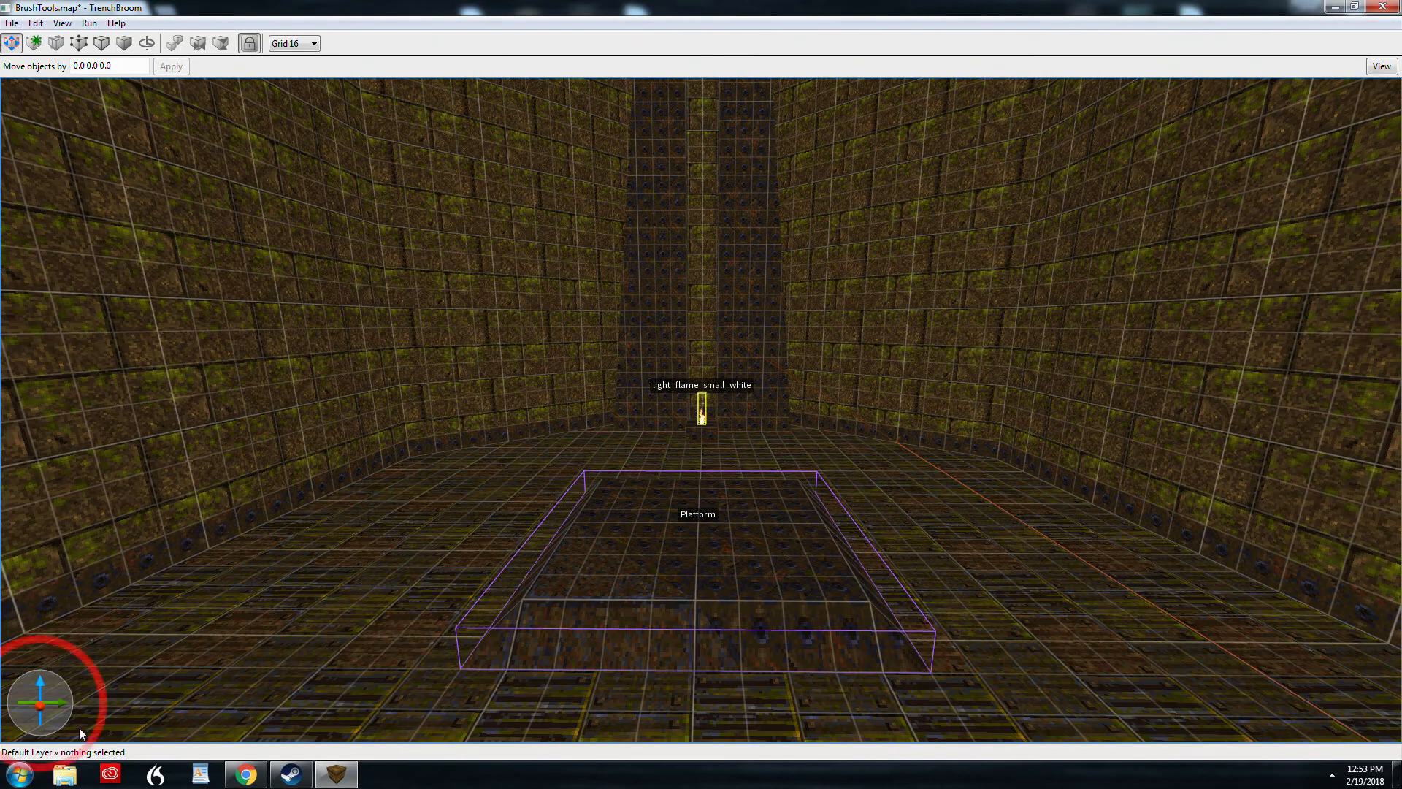
Look around the room and cycle through the top, front and side 2D views back to 3D
right_drag(132, 661, 235, 585)
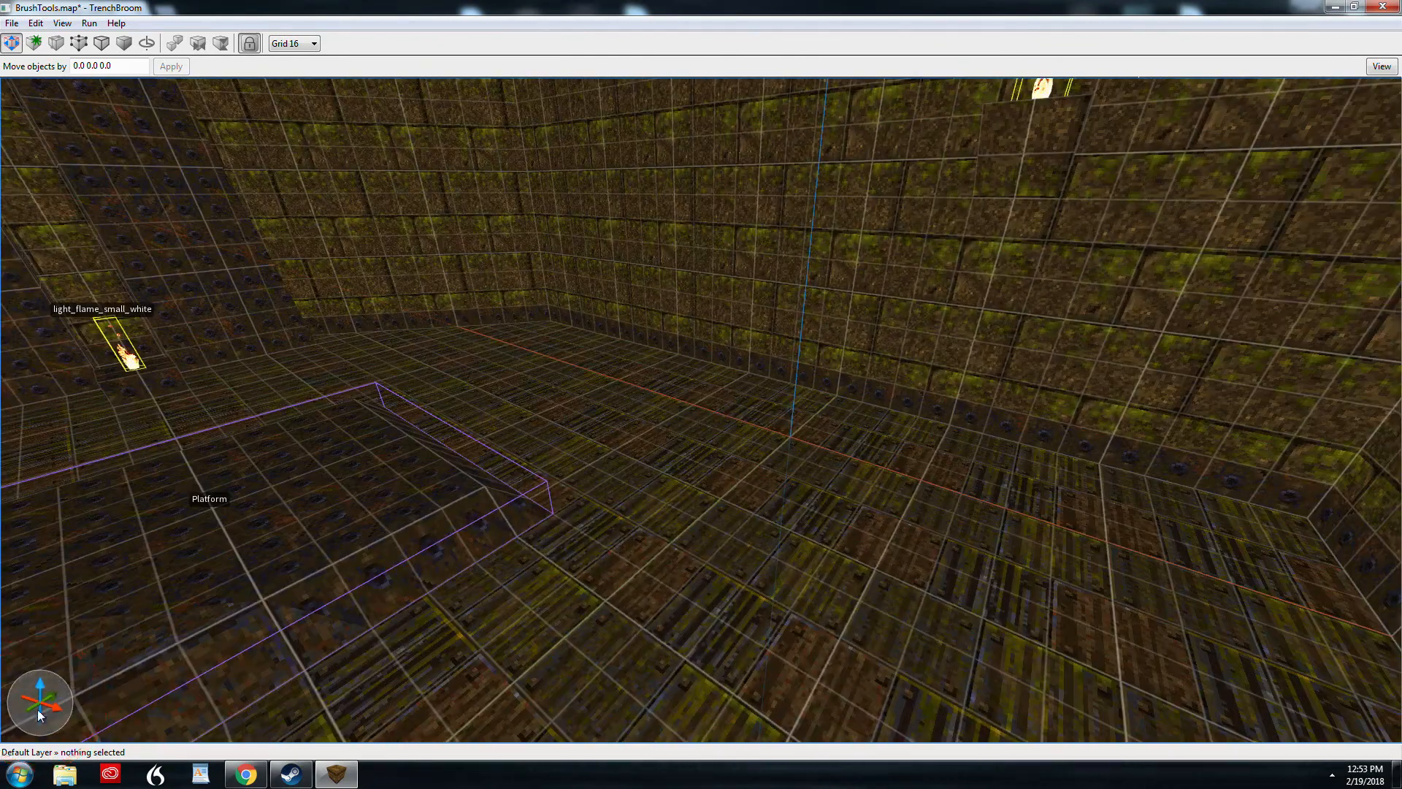
key(ctrl+shift+r)
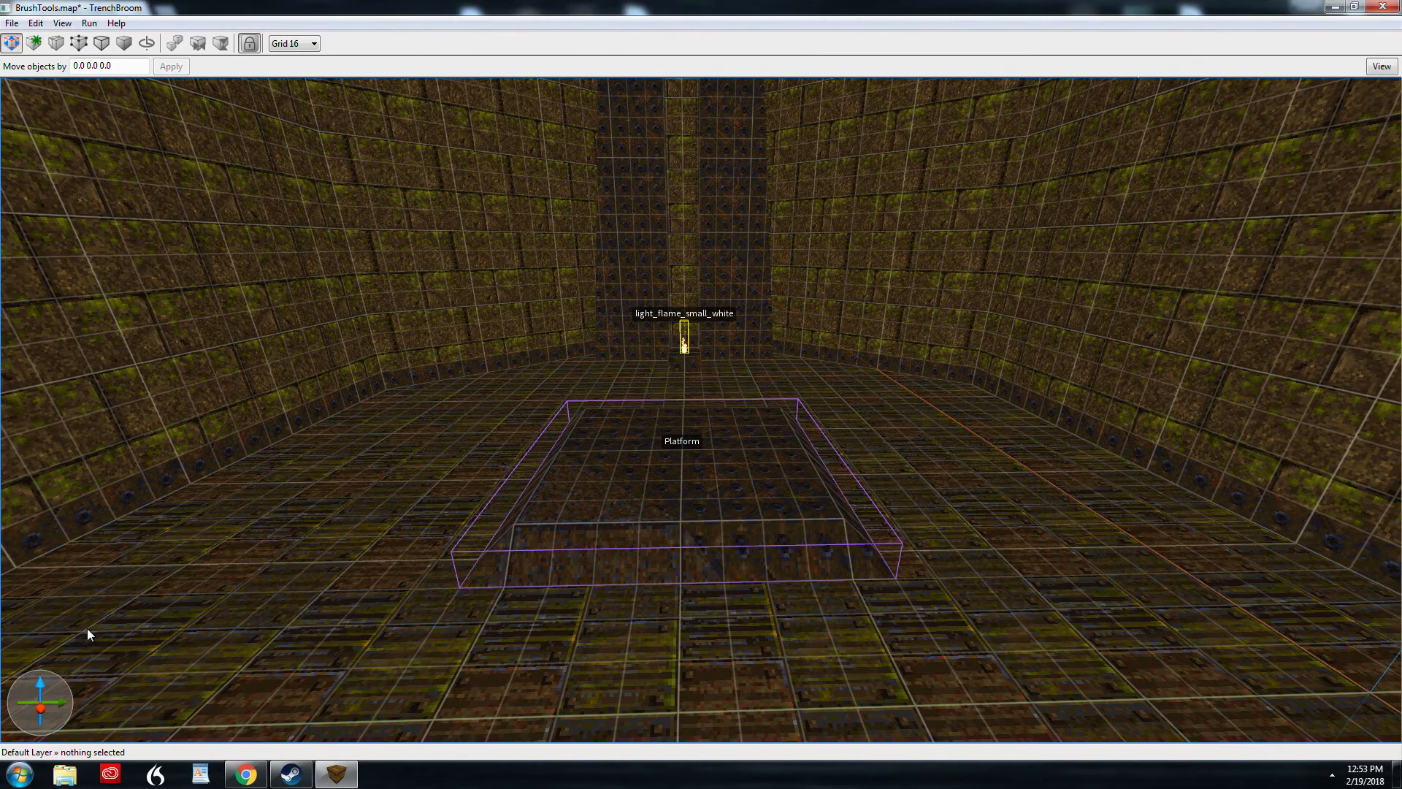
right_drag(83, 626, 111, 634)
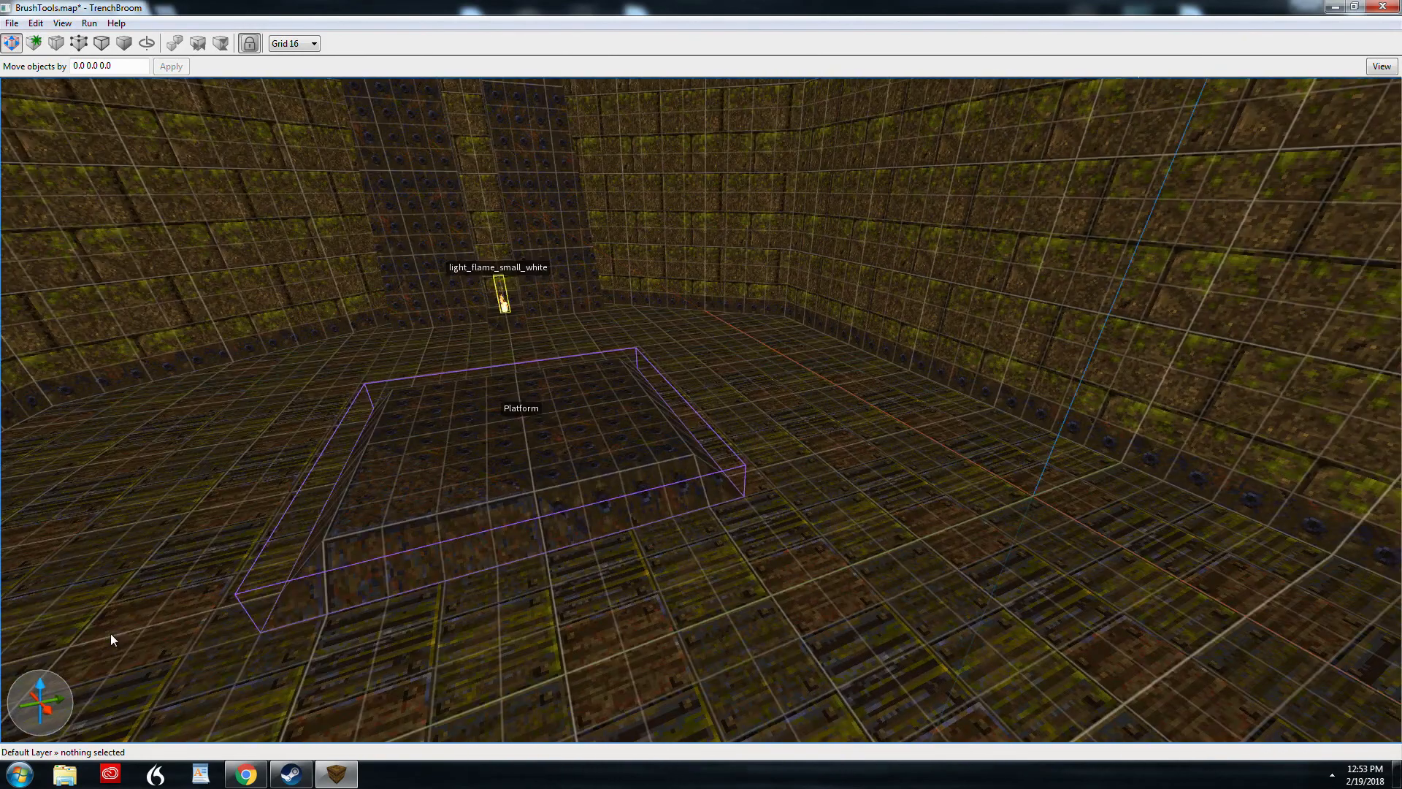
key(space)
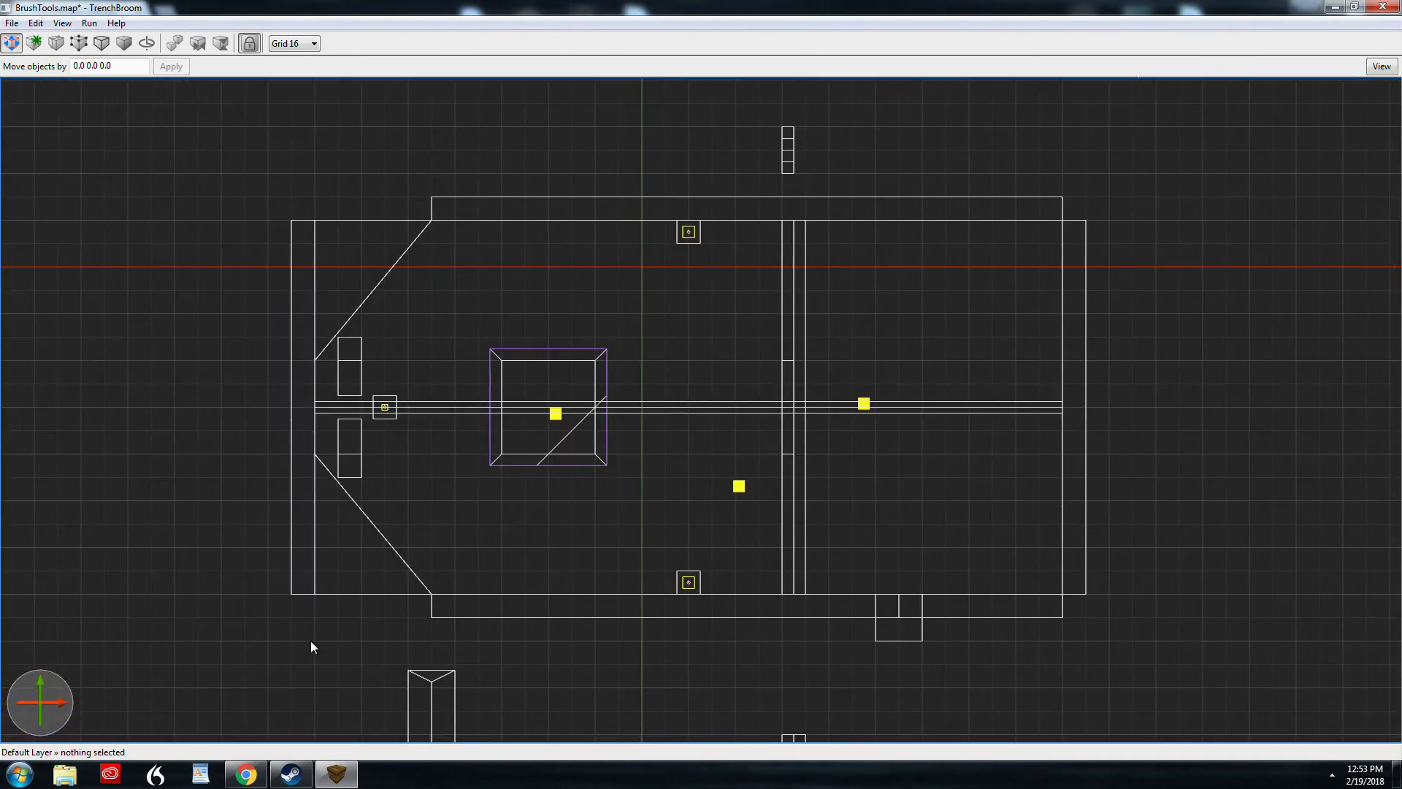
key(space)
scroll(633, 689, down, 1)
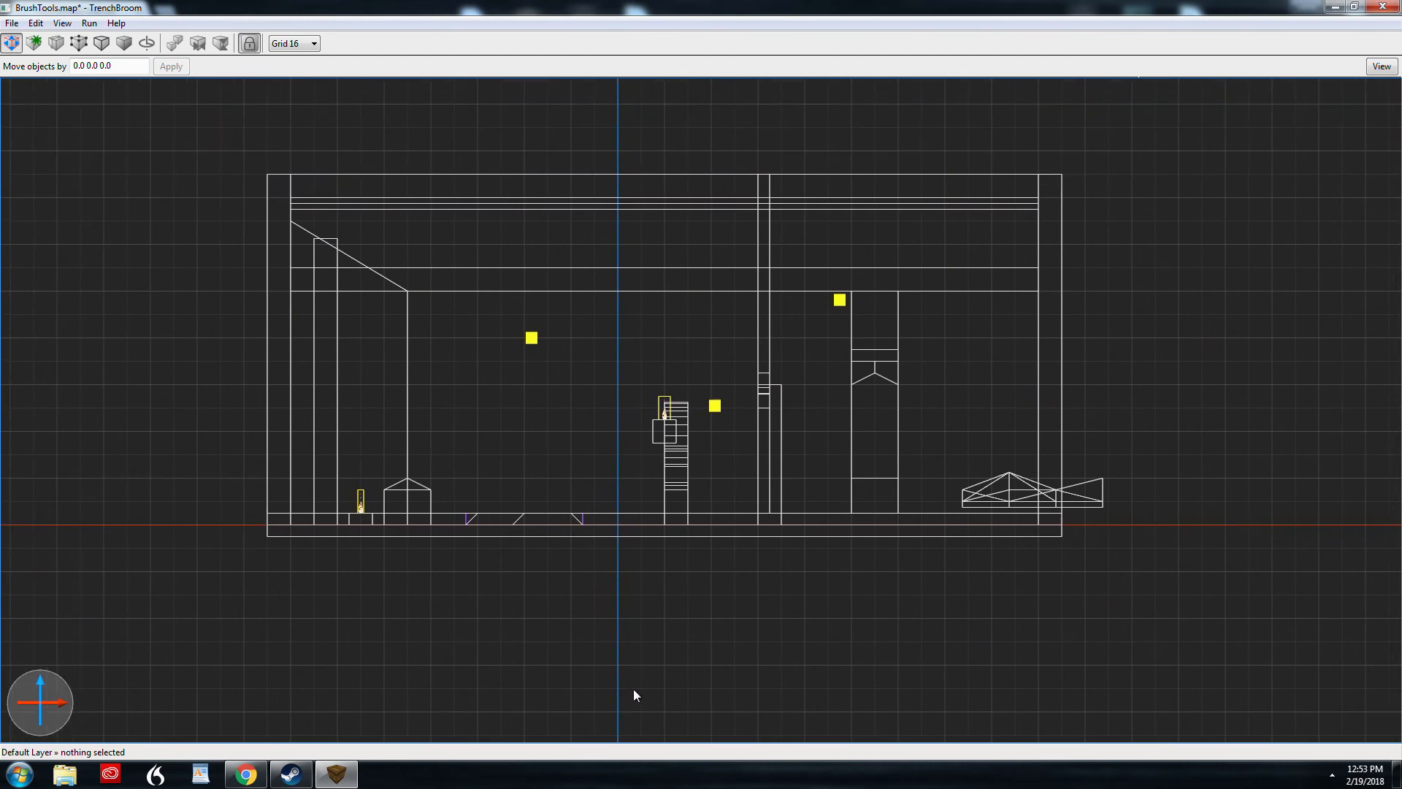
key(space)
key(space)
right_drag(651, 639, 645, 639)
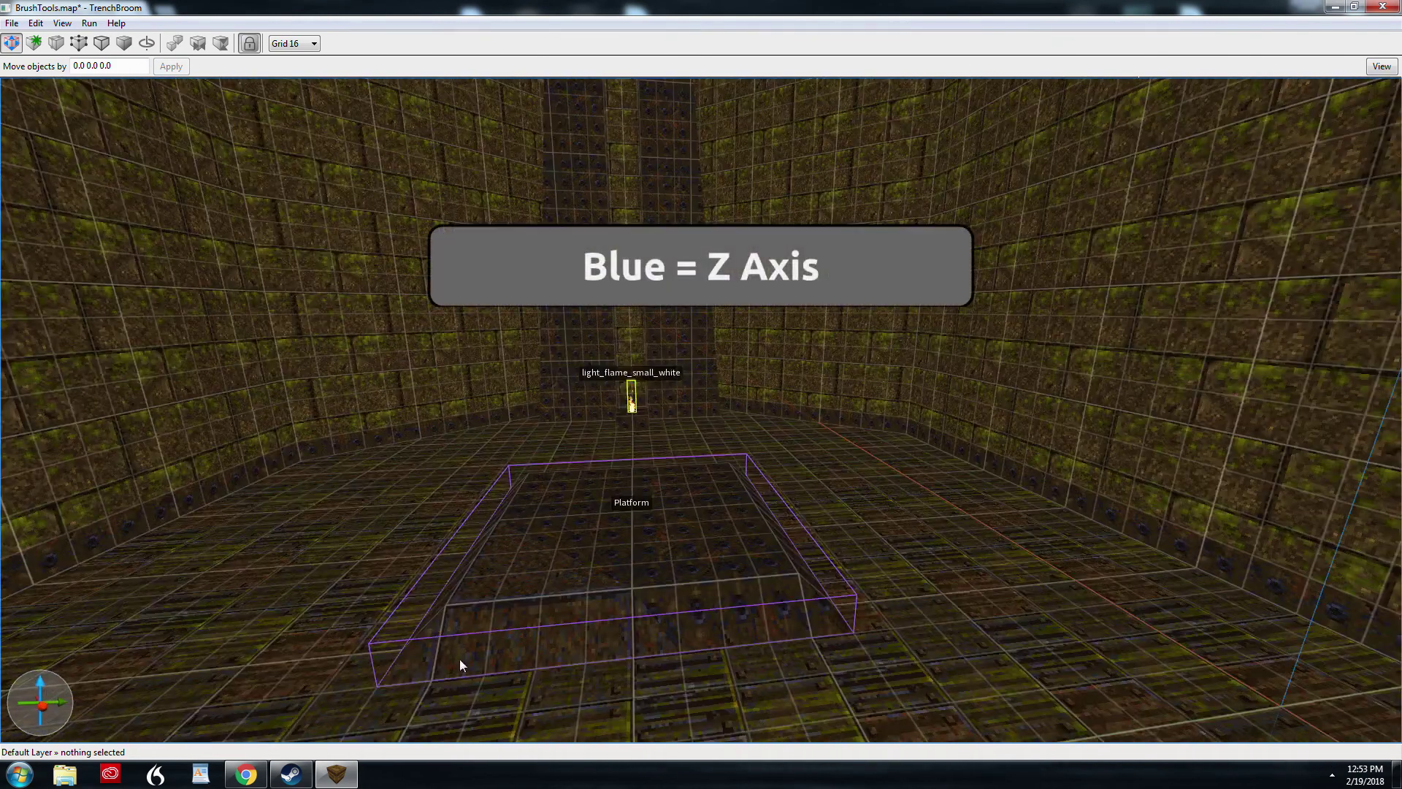
Select the 160×160×16 Platform group, deselect it, then reselect it from a tilted view
click(666, 604)
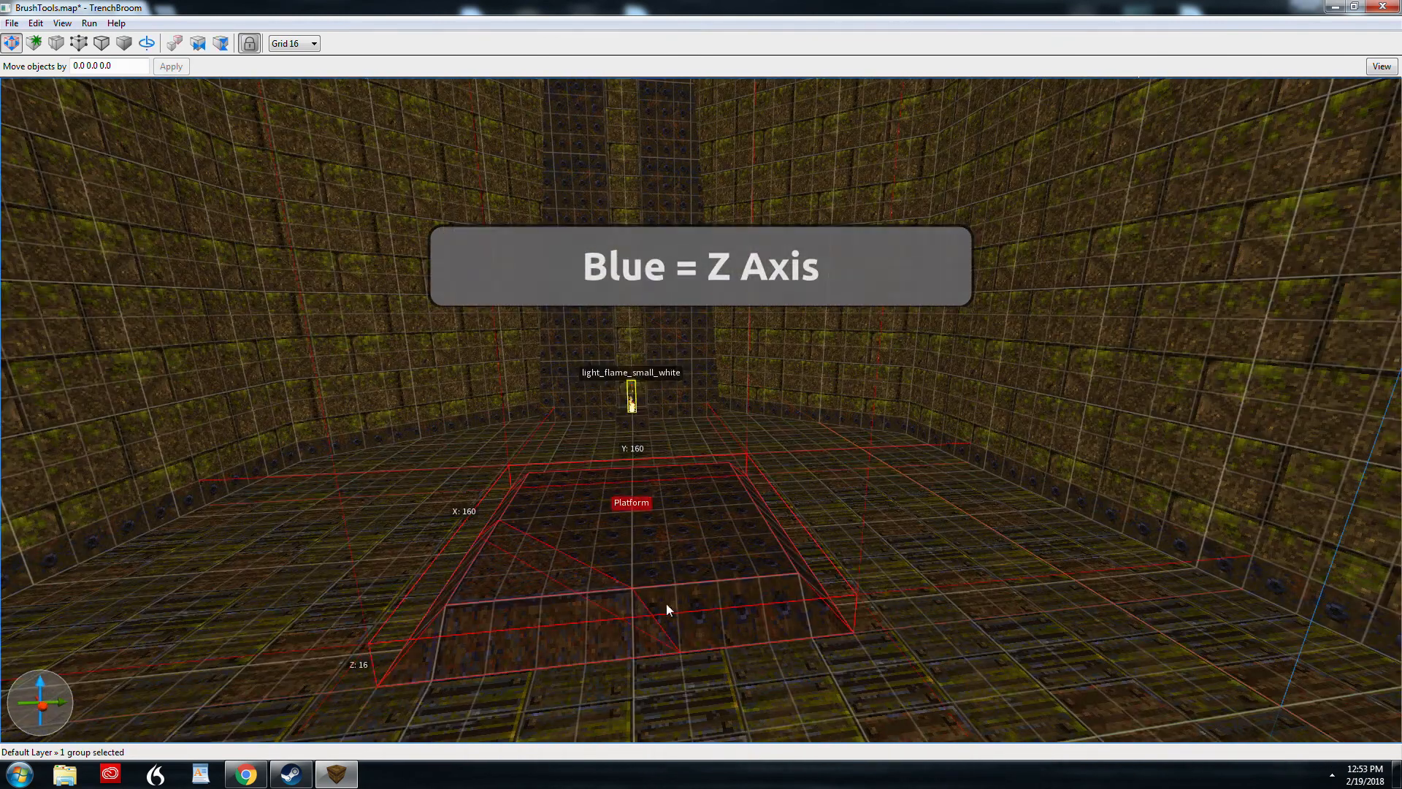
alt+drag(666, 604, 683, 543)
key(ctrl+z)
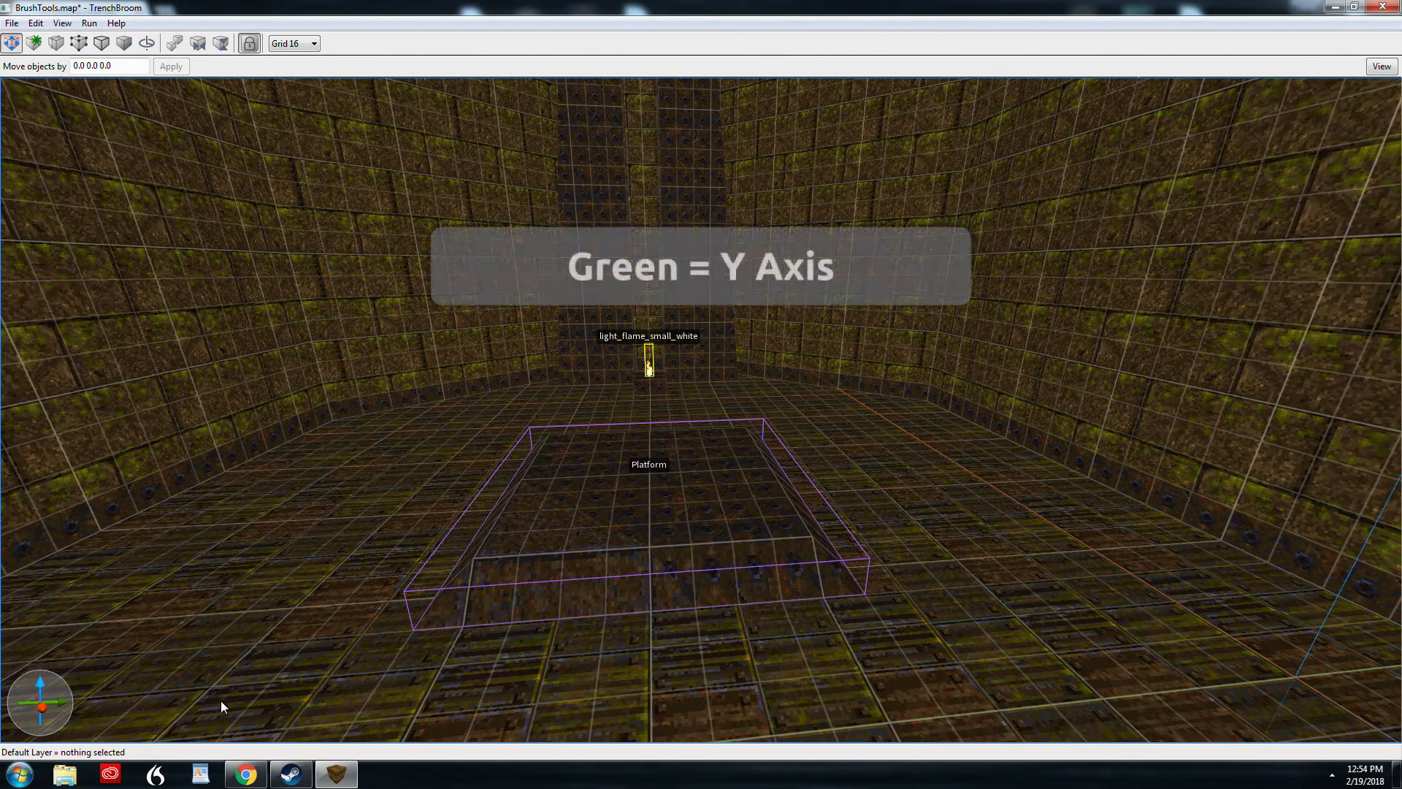
mouse_move(220, 700)
right_down()
mouse_move(324, 665)
mouse_move(310, 676)
right_up()
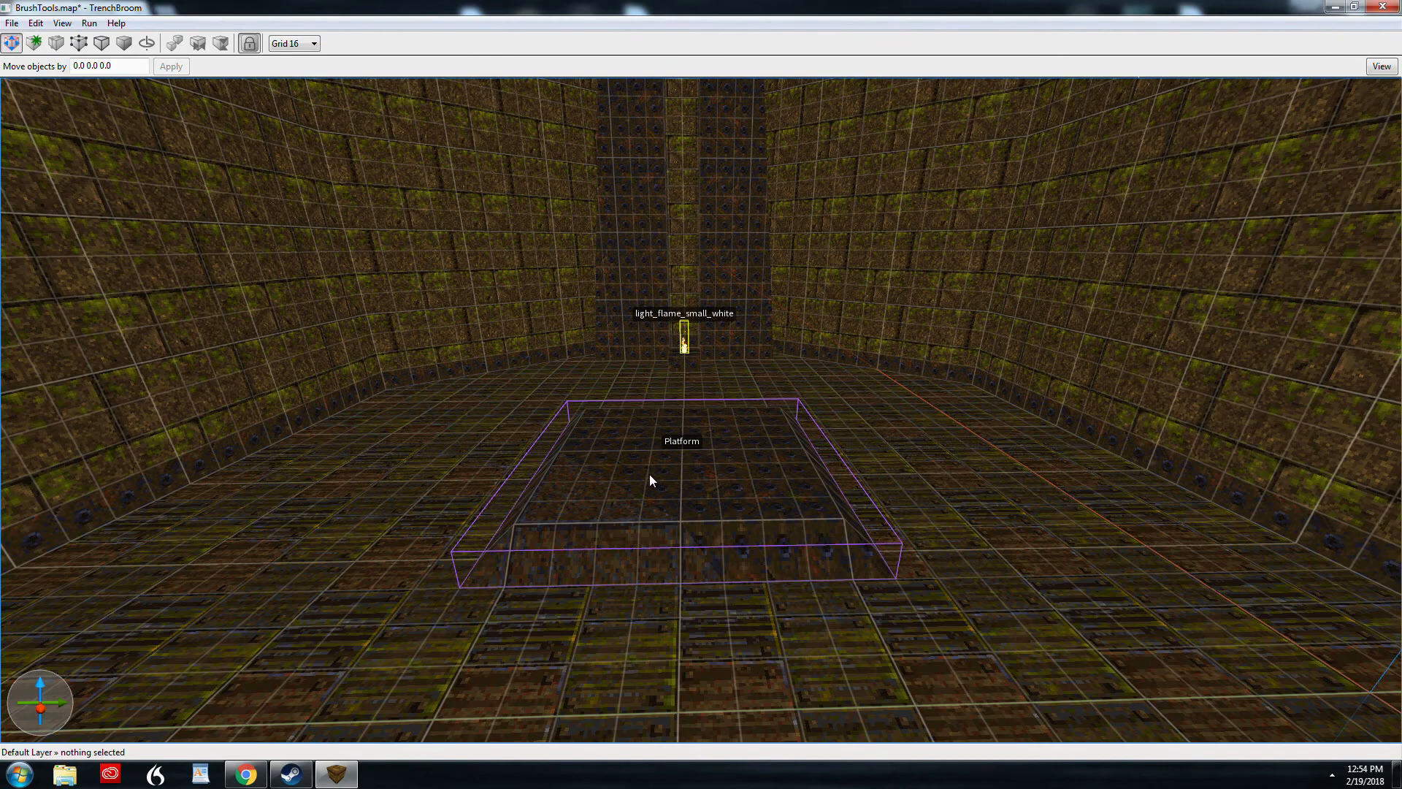
right_drag(650, 474, 650, 514)
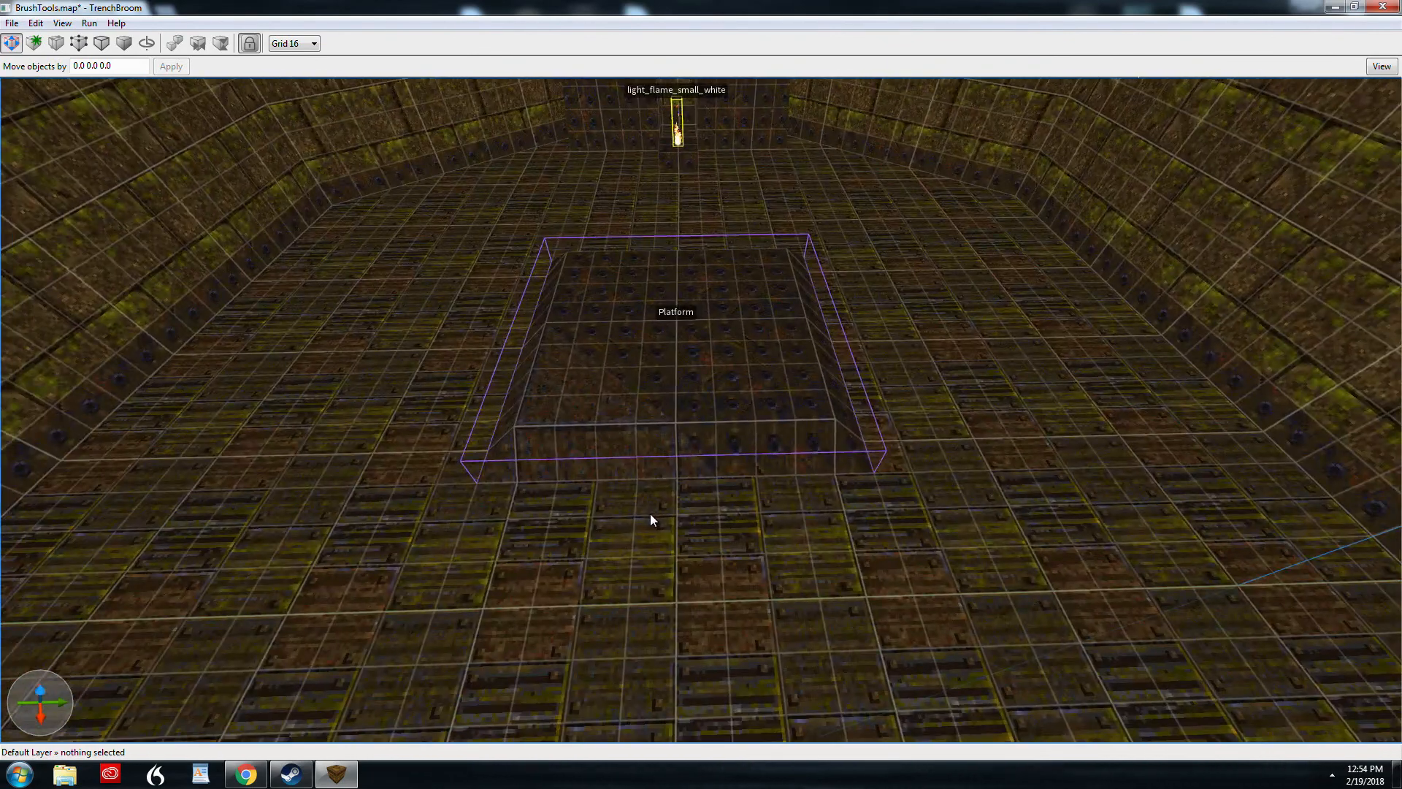
click(674, 373)
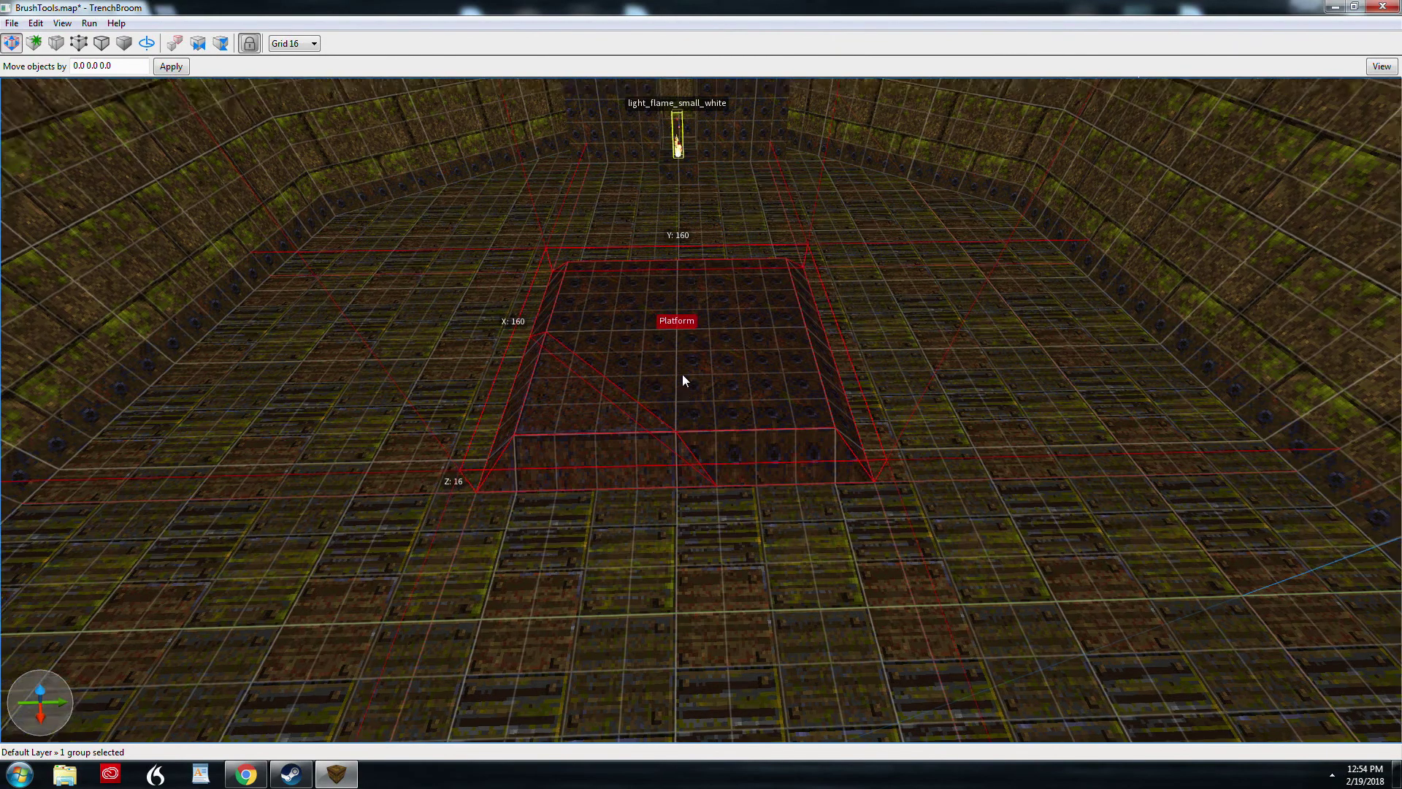
mouse_move(683, 374)
right_down()
mouse_move(684, 358)
mouse_move(690, 384)
right_up()
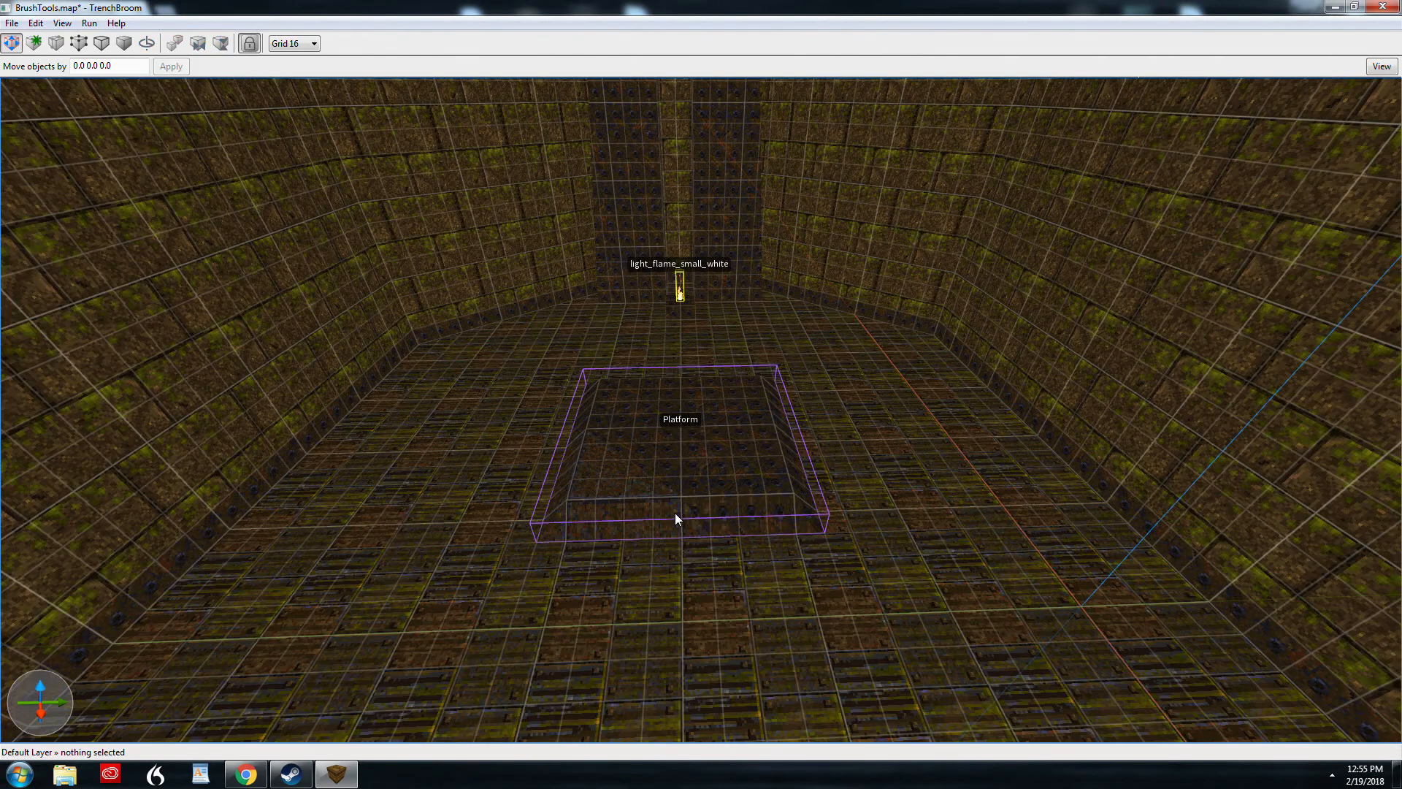
Activate the rotate tool (R) on the selected Platform group and frame it in view
click(704, 459)
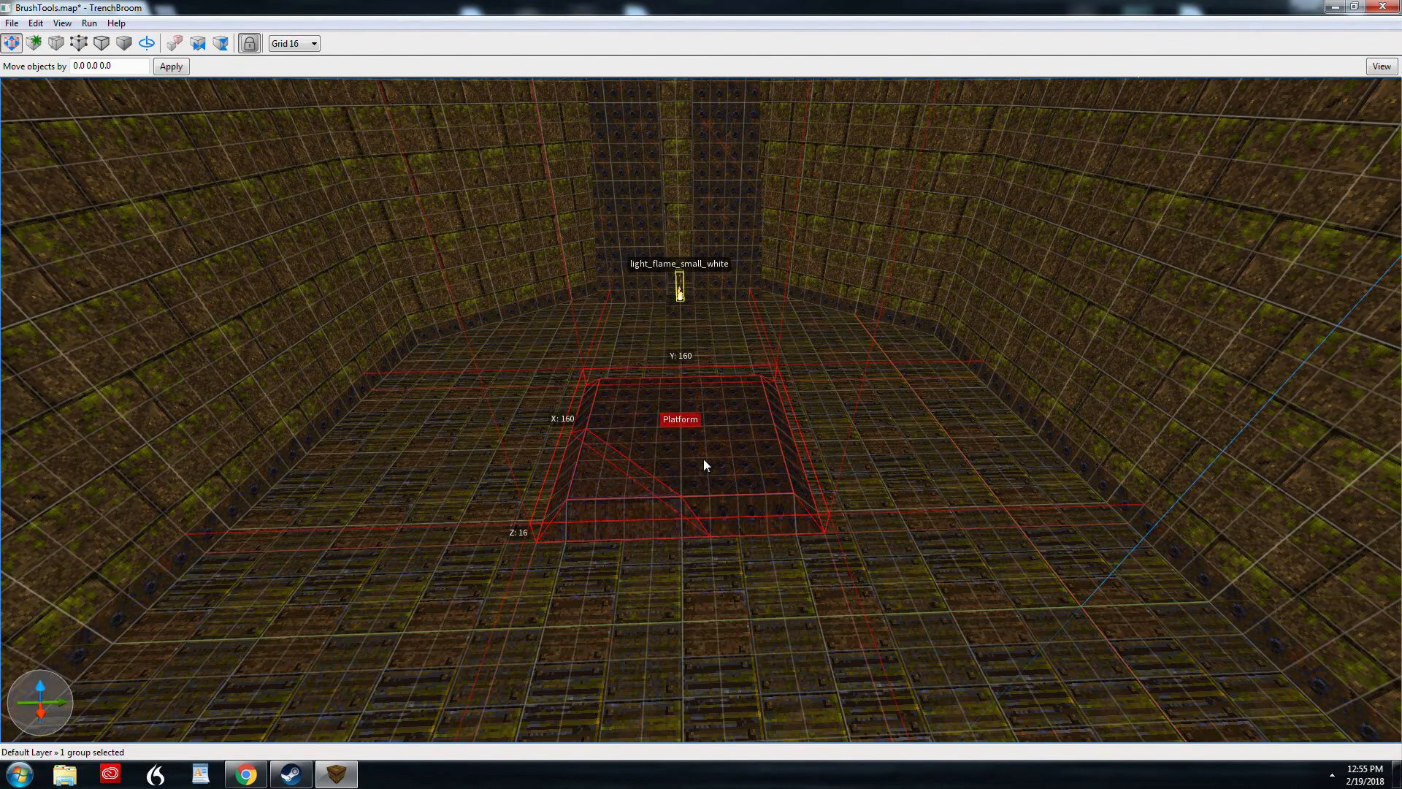
key(r)
key(r)
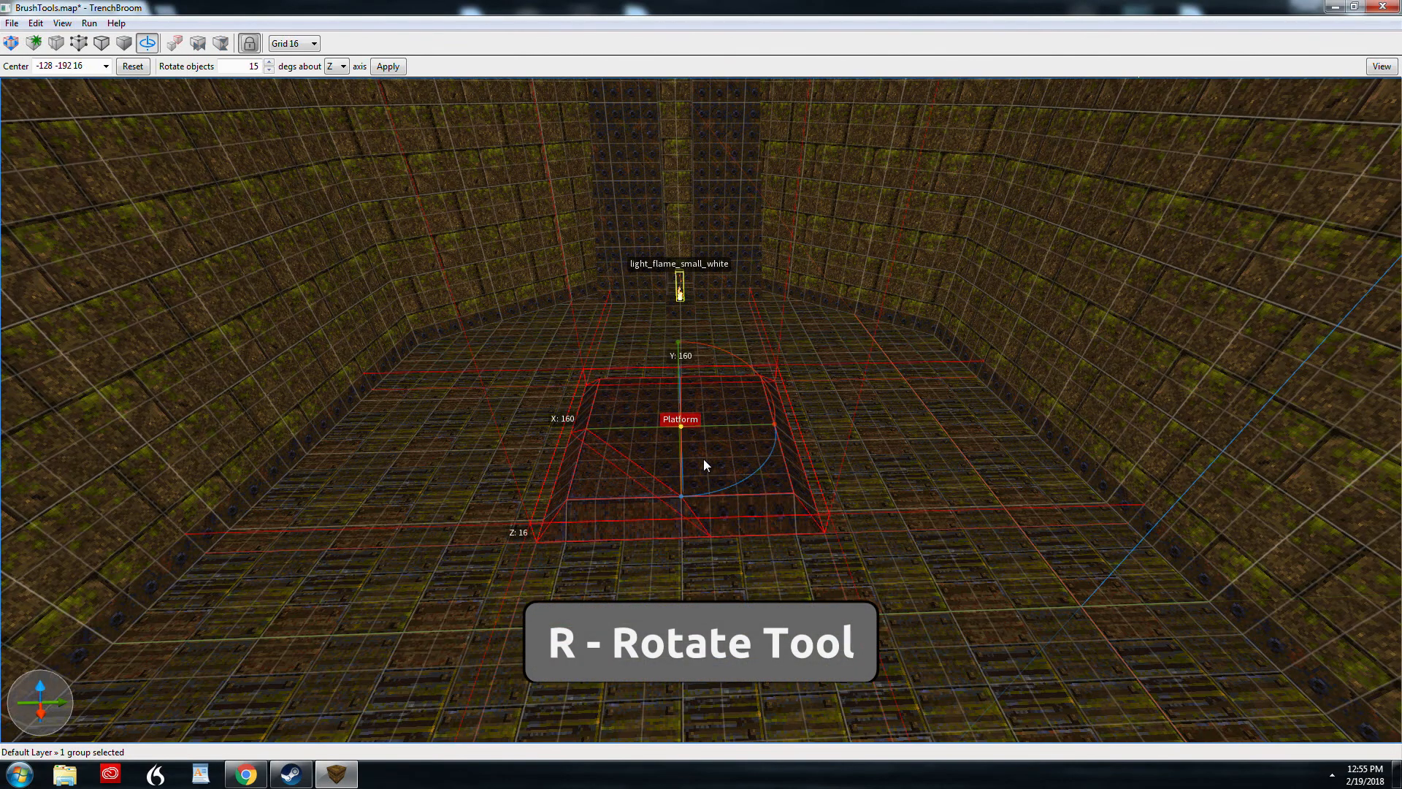
right_drag(704, 459, 676, 489)
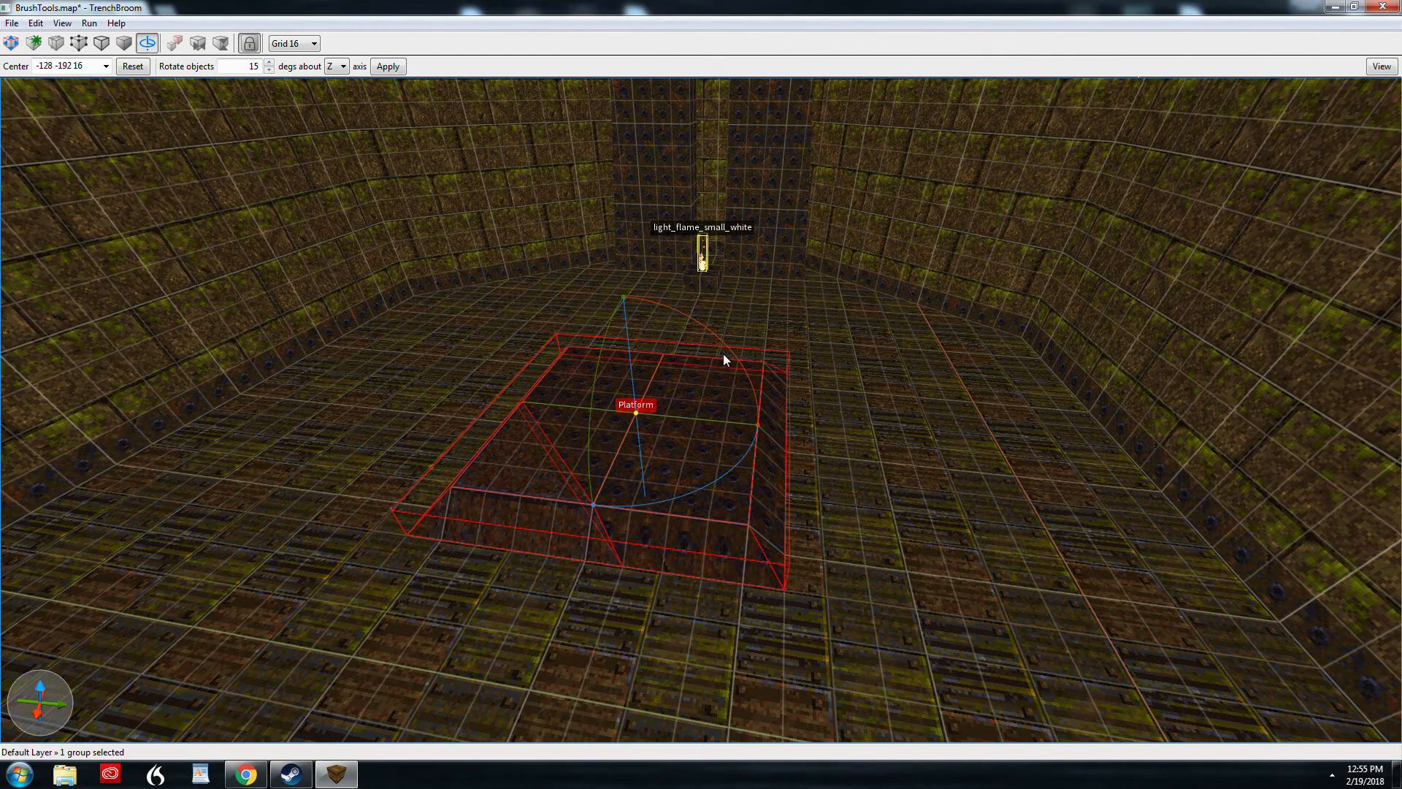
middle_drag(768, 372, 786, 401)
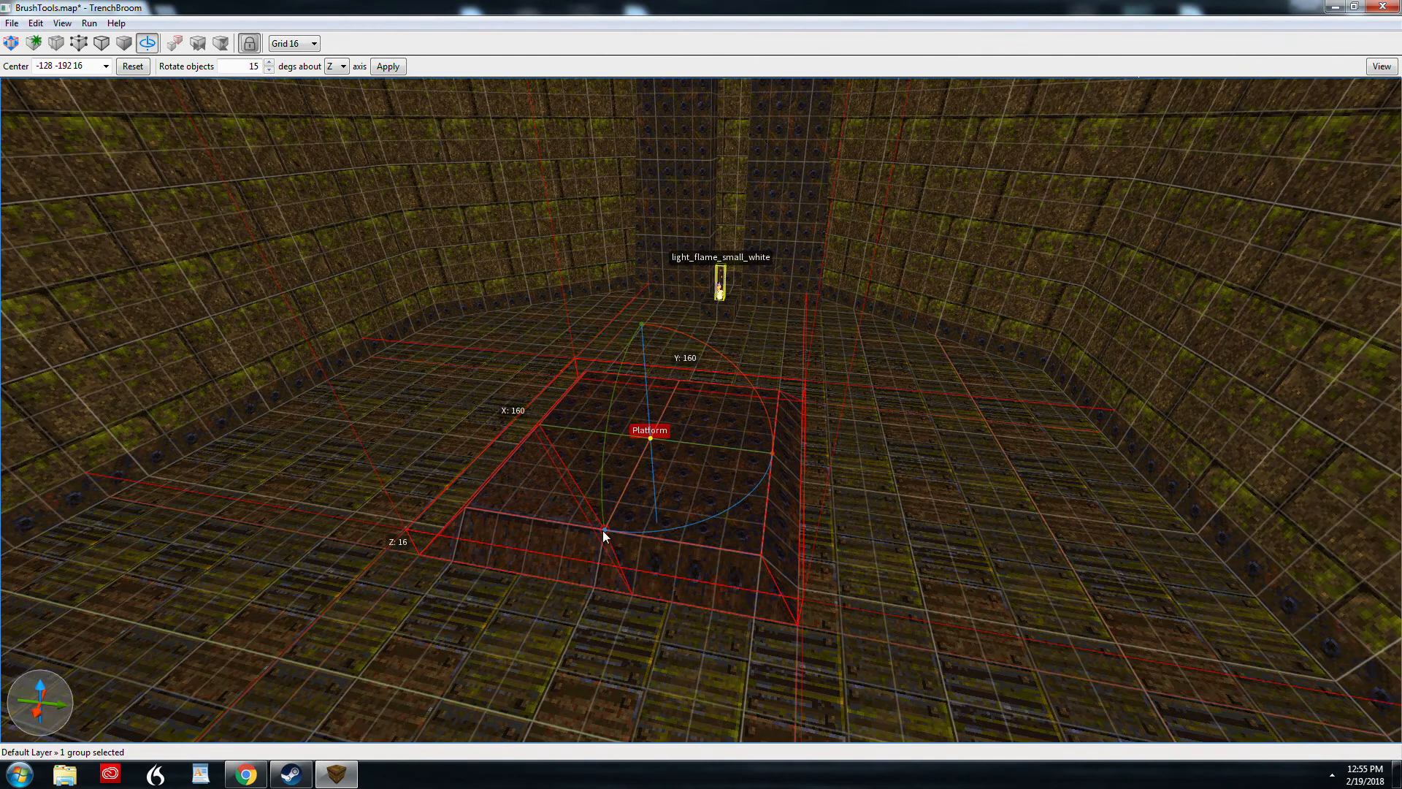
Try rotating the platform about the vertical and a horizontal axis, then undo the trials
mouse_move(604, 530)
mouse_down()
mouse_move(801, 510)
mouse_move(489, 519)
mouse_move(614, 530)
mouse_up()
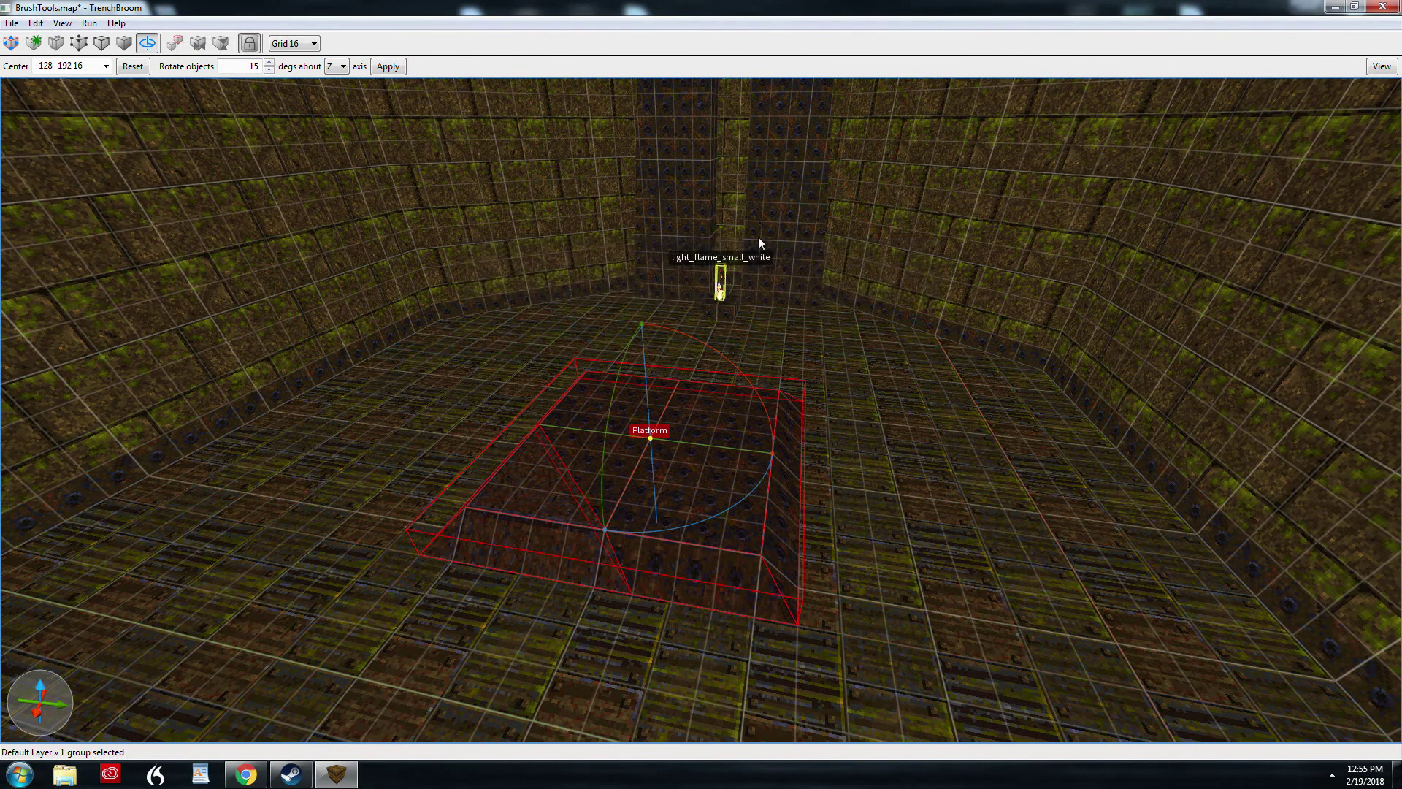
mouse_move(642, 325)
mouse_down()
mouse_move(637, 403)
mouse_move(647, 377)
mouse_up()
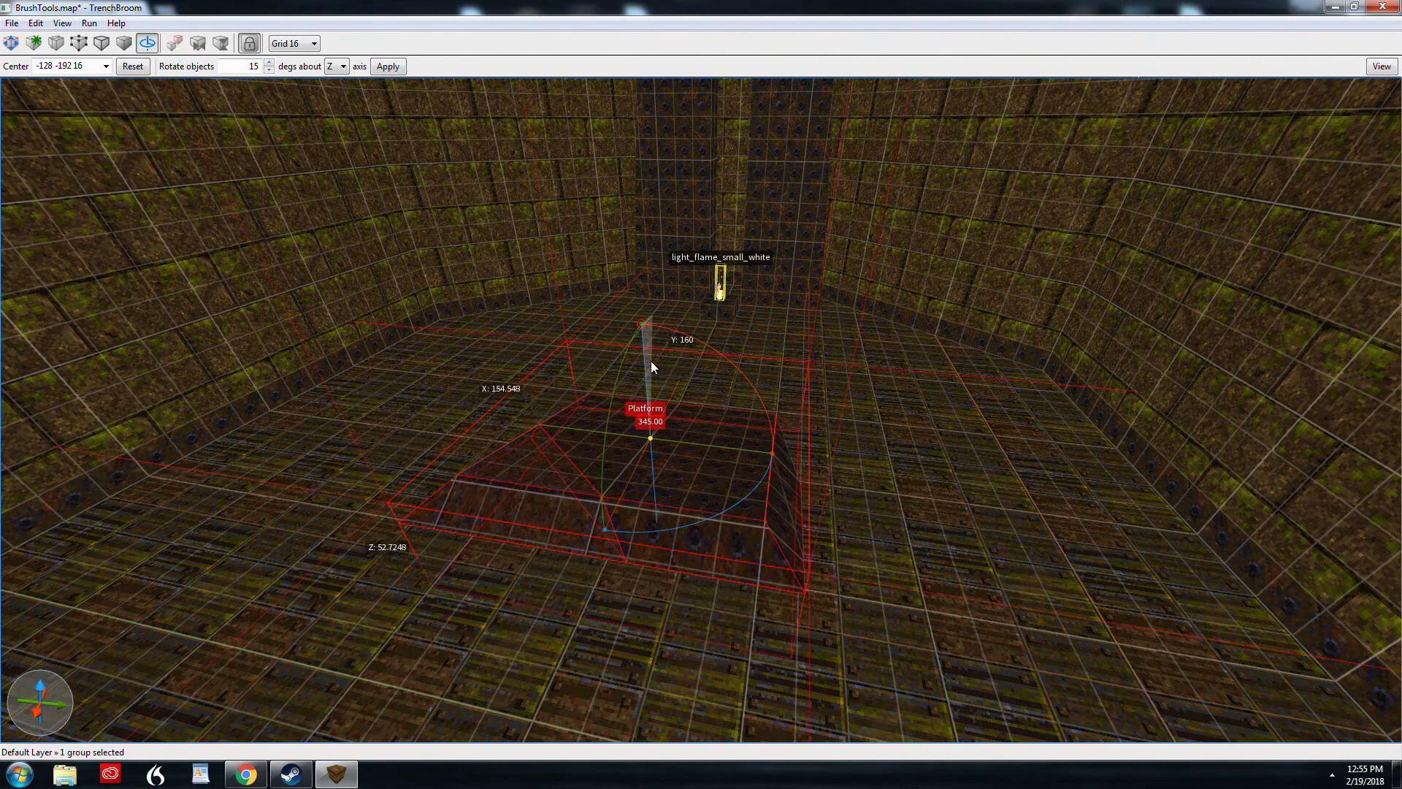
mouse_move(772, 453)
mouse_down()
mouse_move(734, 381)
mouse_move(756, 442)
mouse_up()
key(ctrl+z)
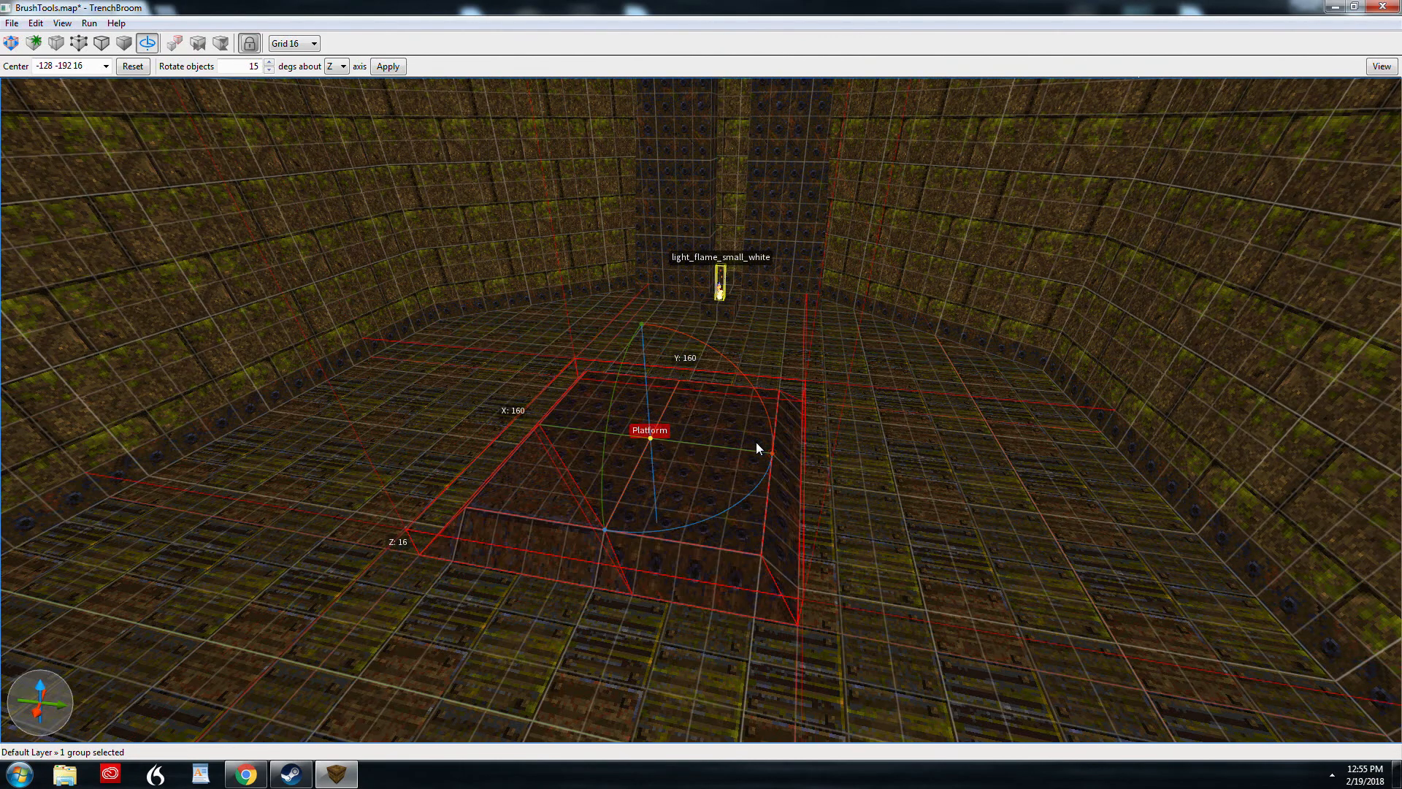
Move the rotation origin to the platform corner at -64 -128 16, rotate around it, then undo
middle_drag(756, 442, 624, 395)
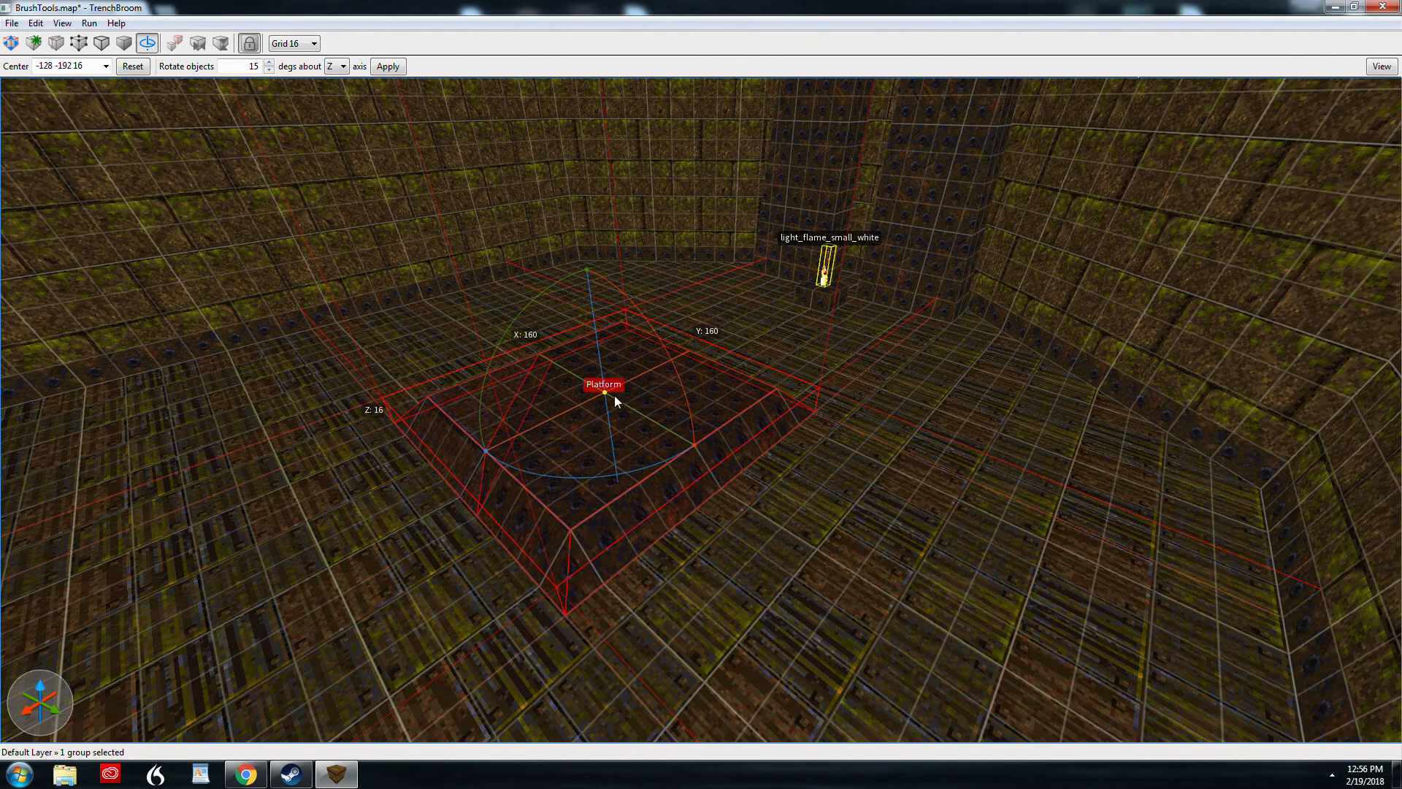
mouse_move(607, 392)
mouse_down()
mouse_move(546, 506)
mouse_move(779, 388)
mouse_move(581, 532)
mouse_move(1035, 452)
mouse_move(554, 502)
mouse_move(571, 531)
mouse_up()
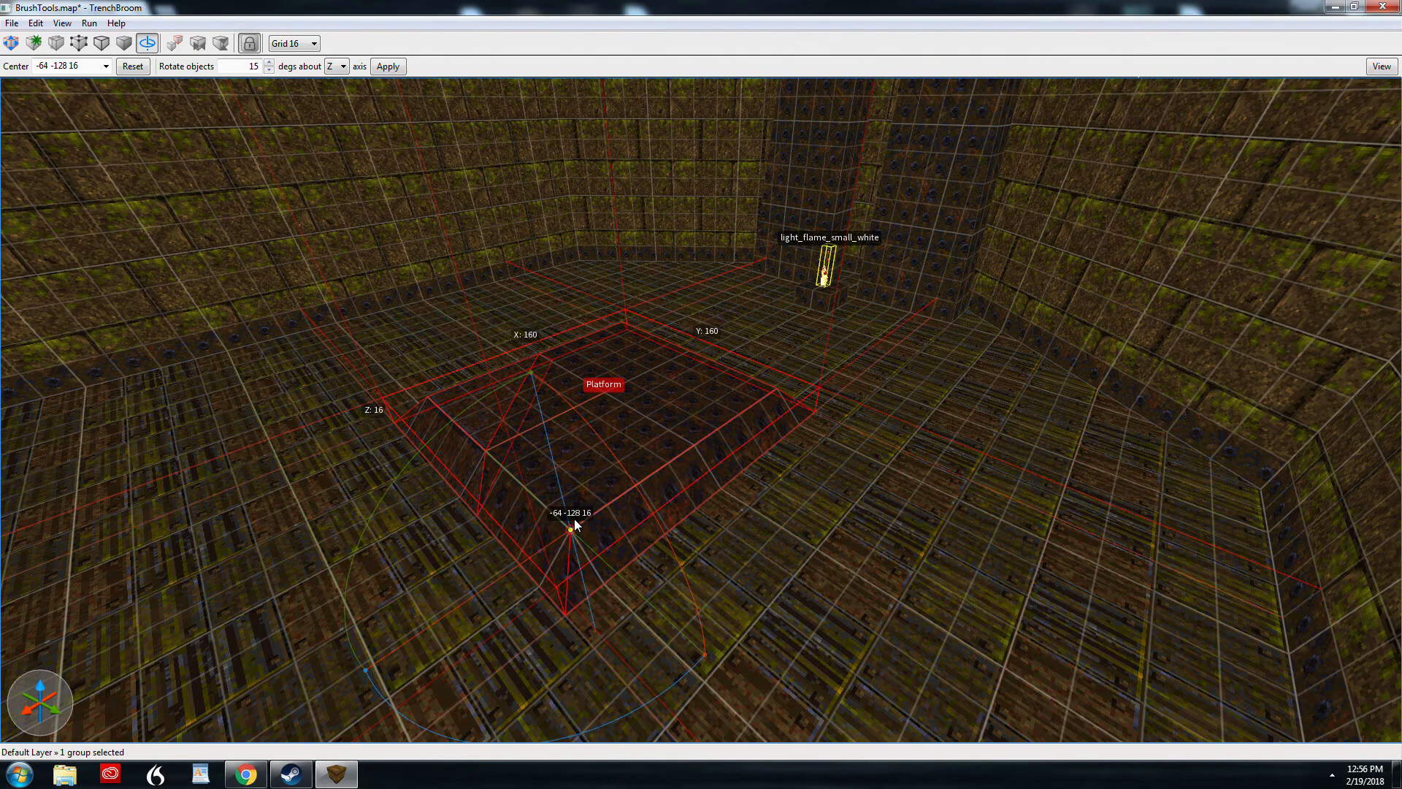
drag(397, 681, 439, 677)
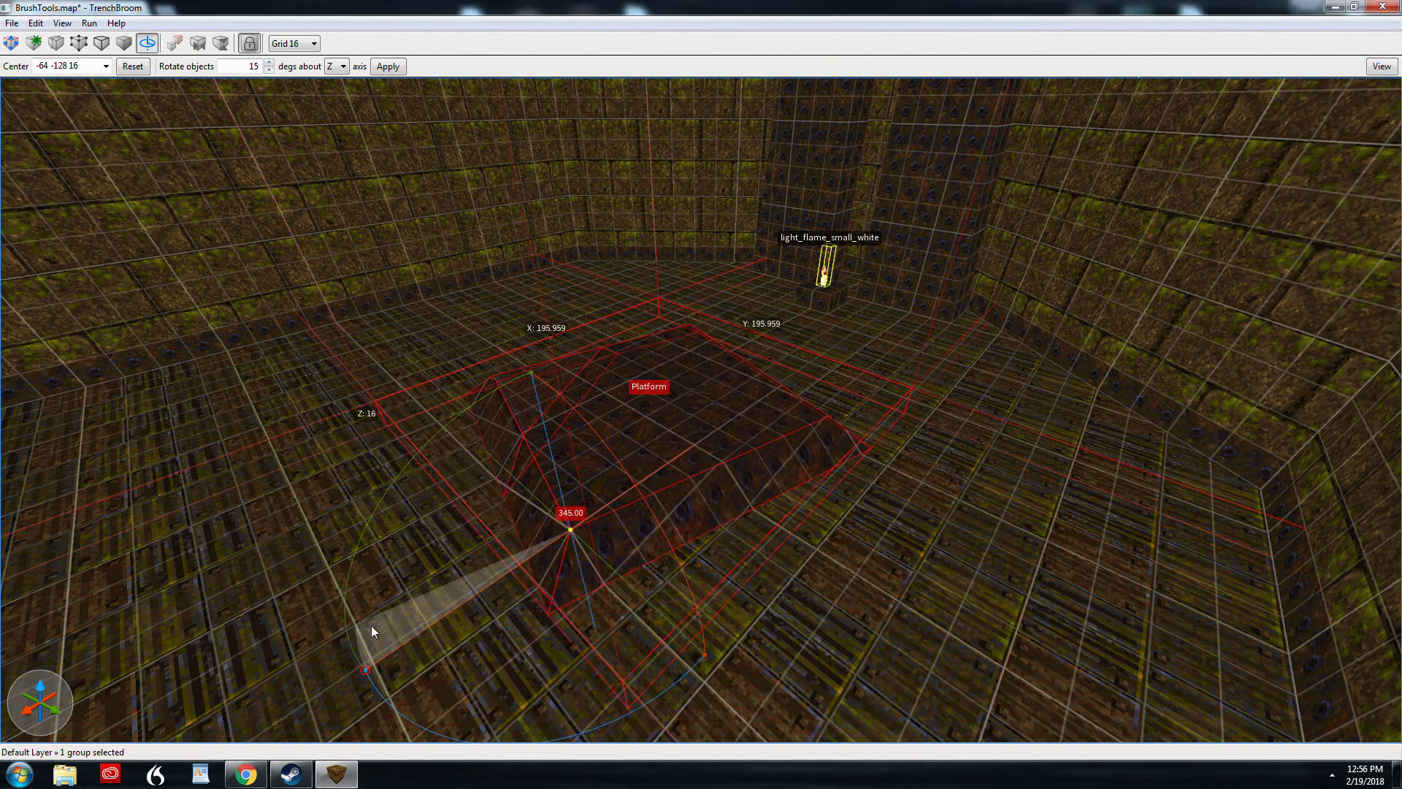
drag(439, 677, 471, 663)
key(ctrl+z)
right_drag(473, 664, 894, 613)
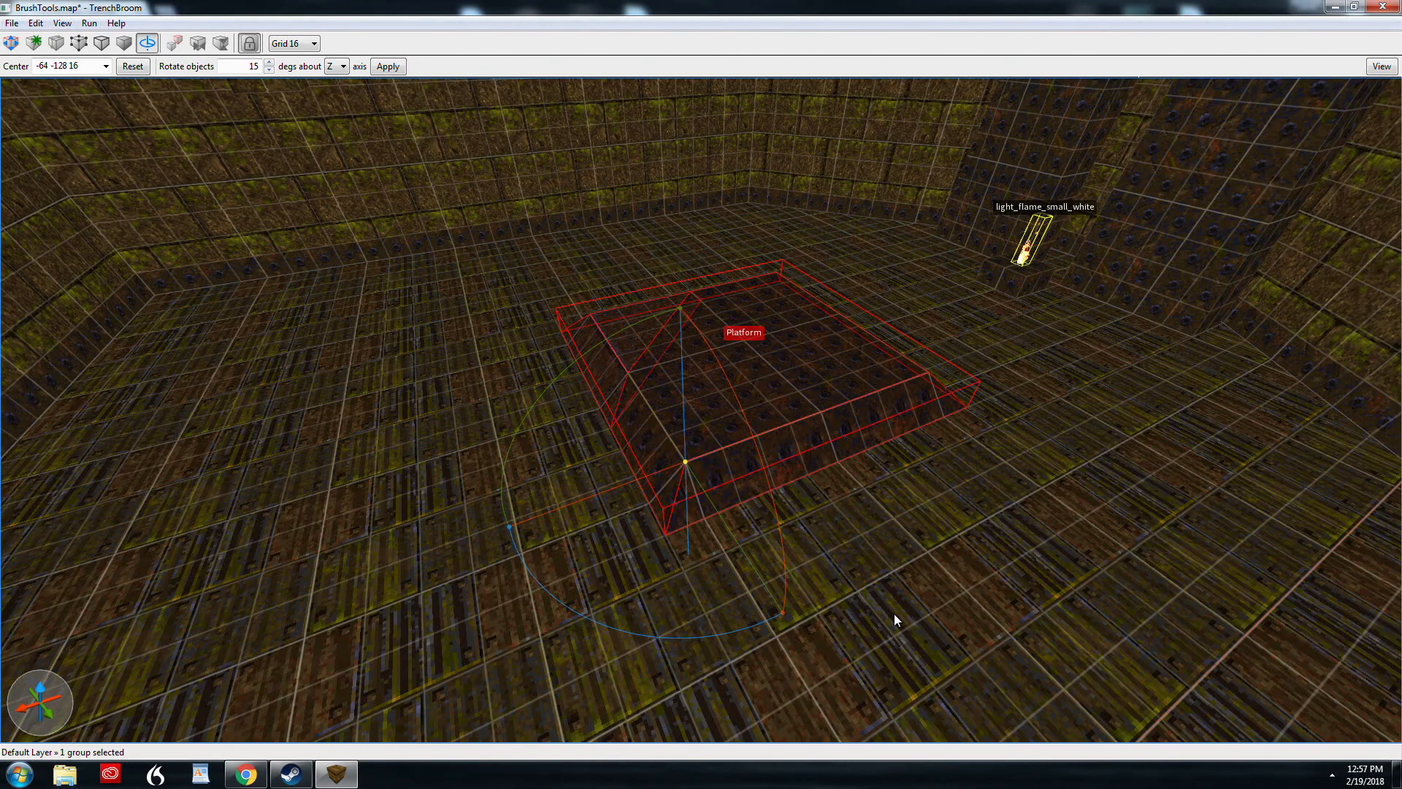
Reset the origin to the platform centre and apply a 9-degree rotation about the X axis
click(132, 68)
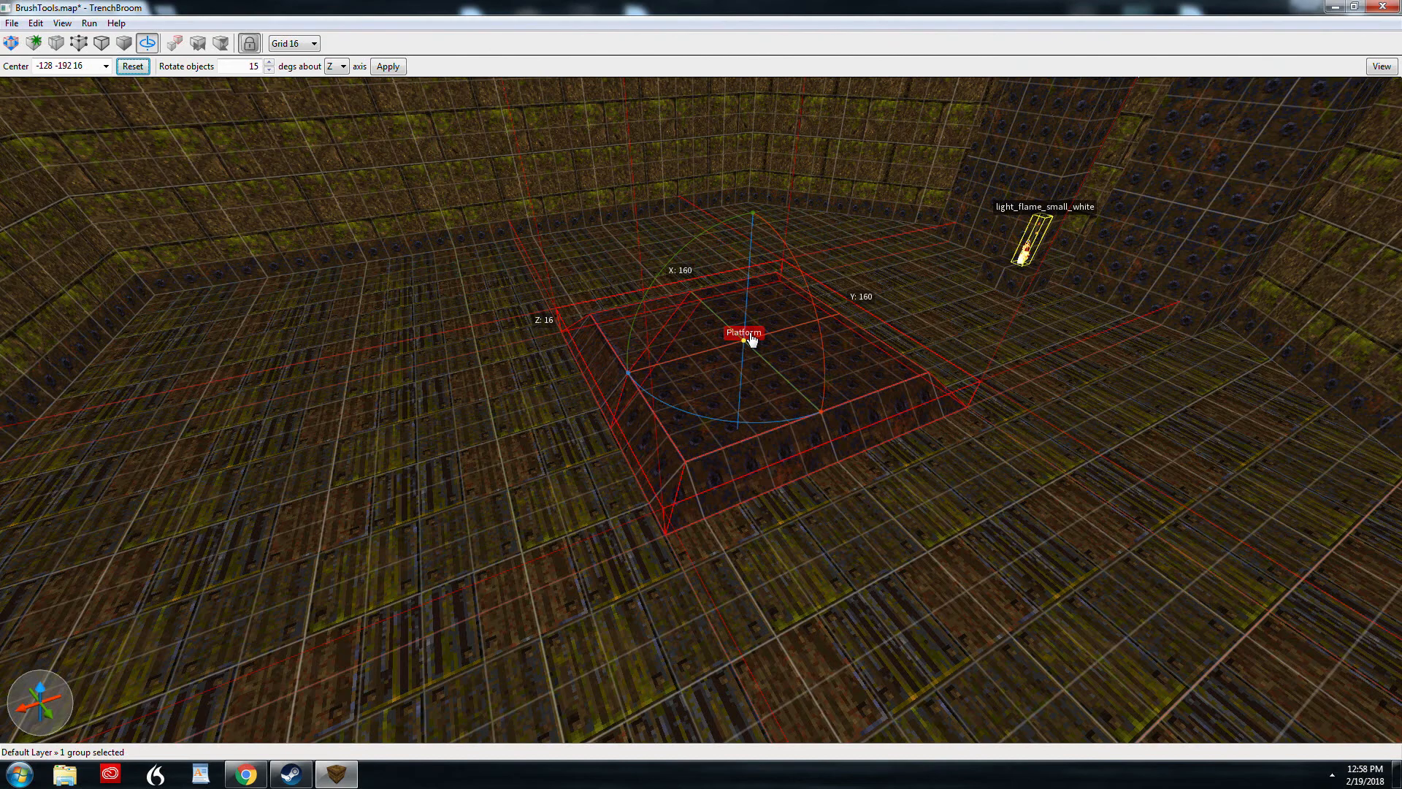
double_click(61, 67)
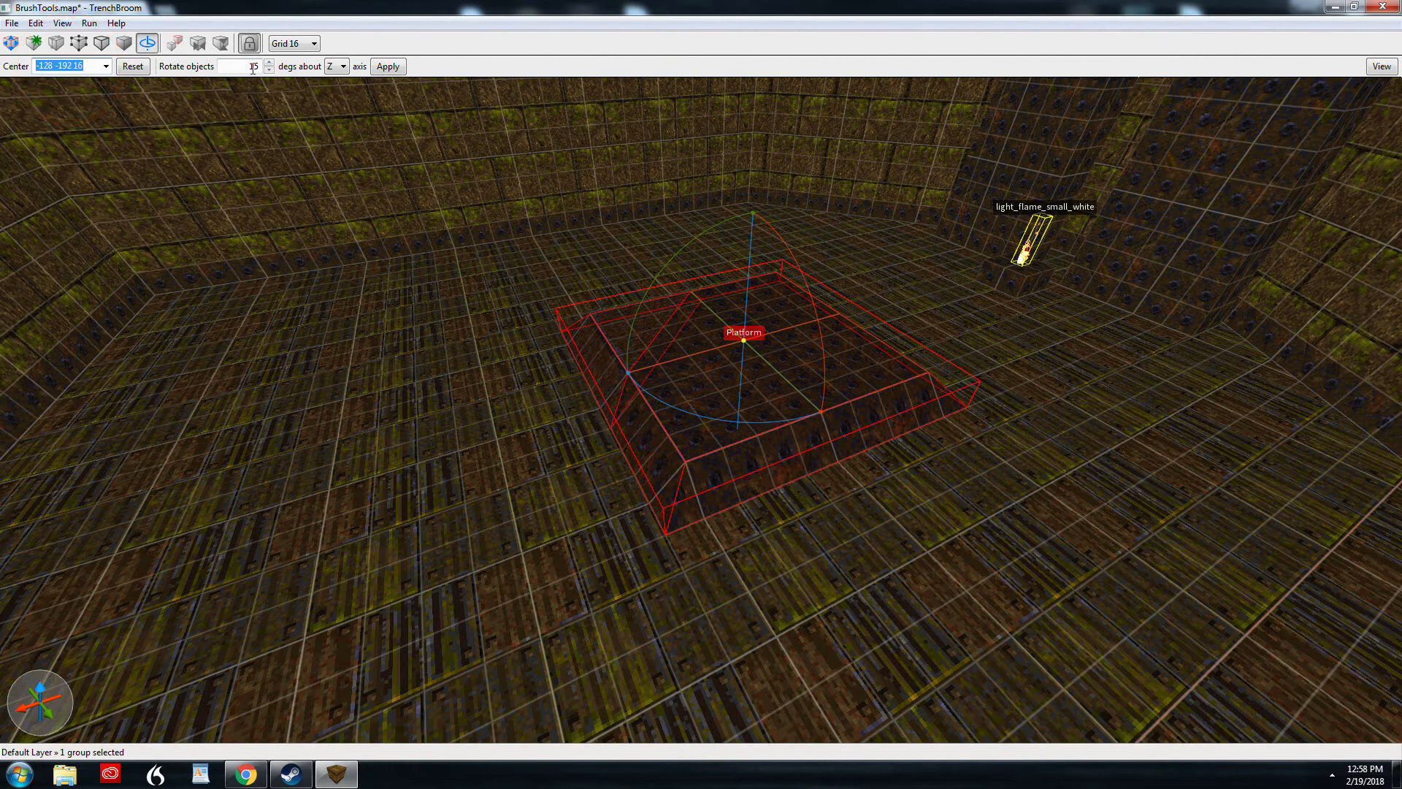
double_click(251, 67)
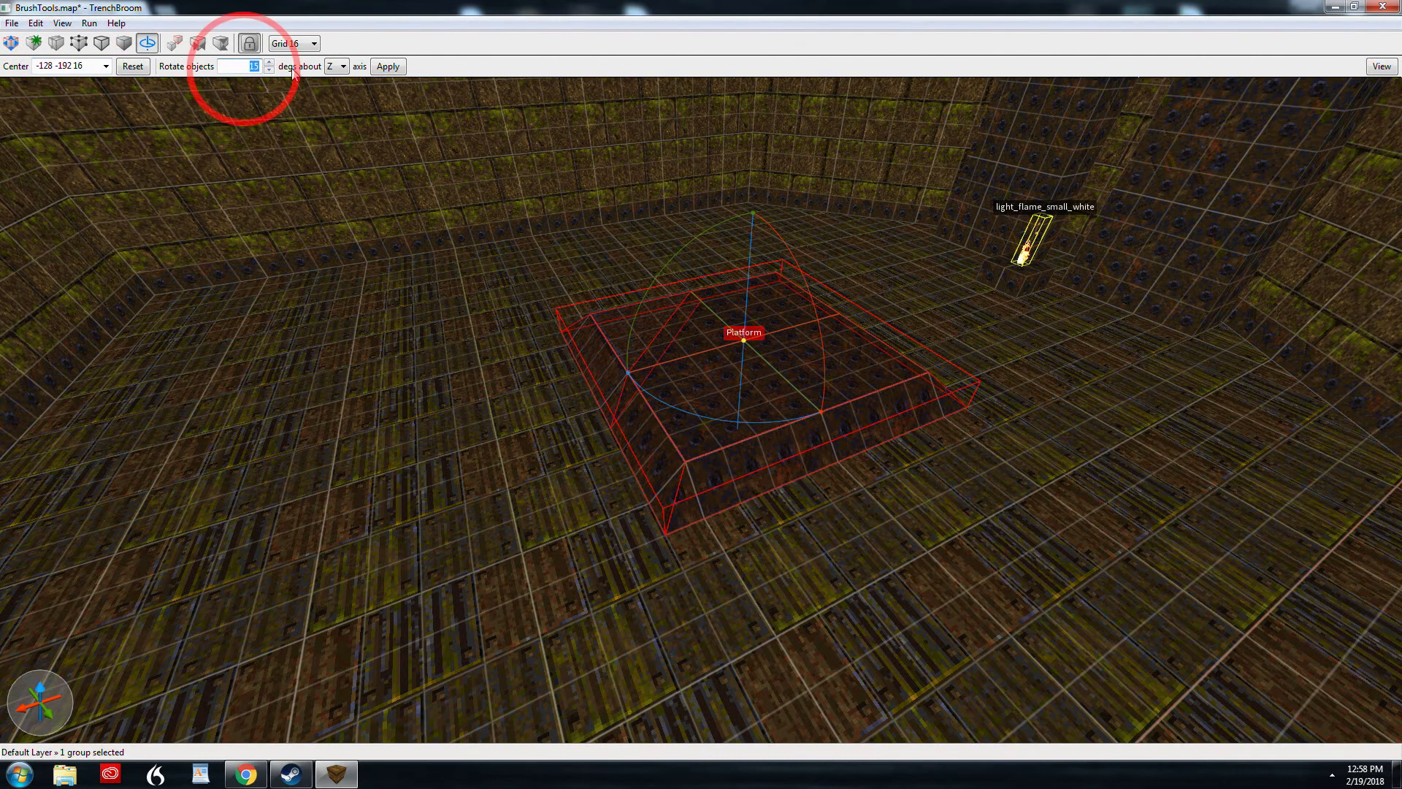
text(9)
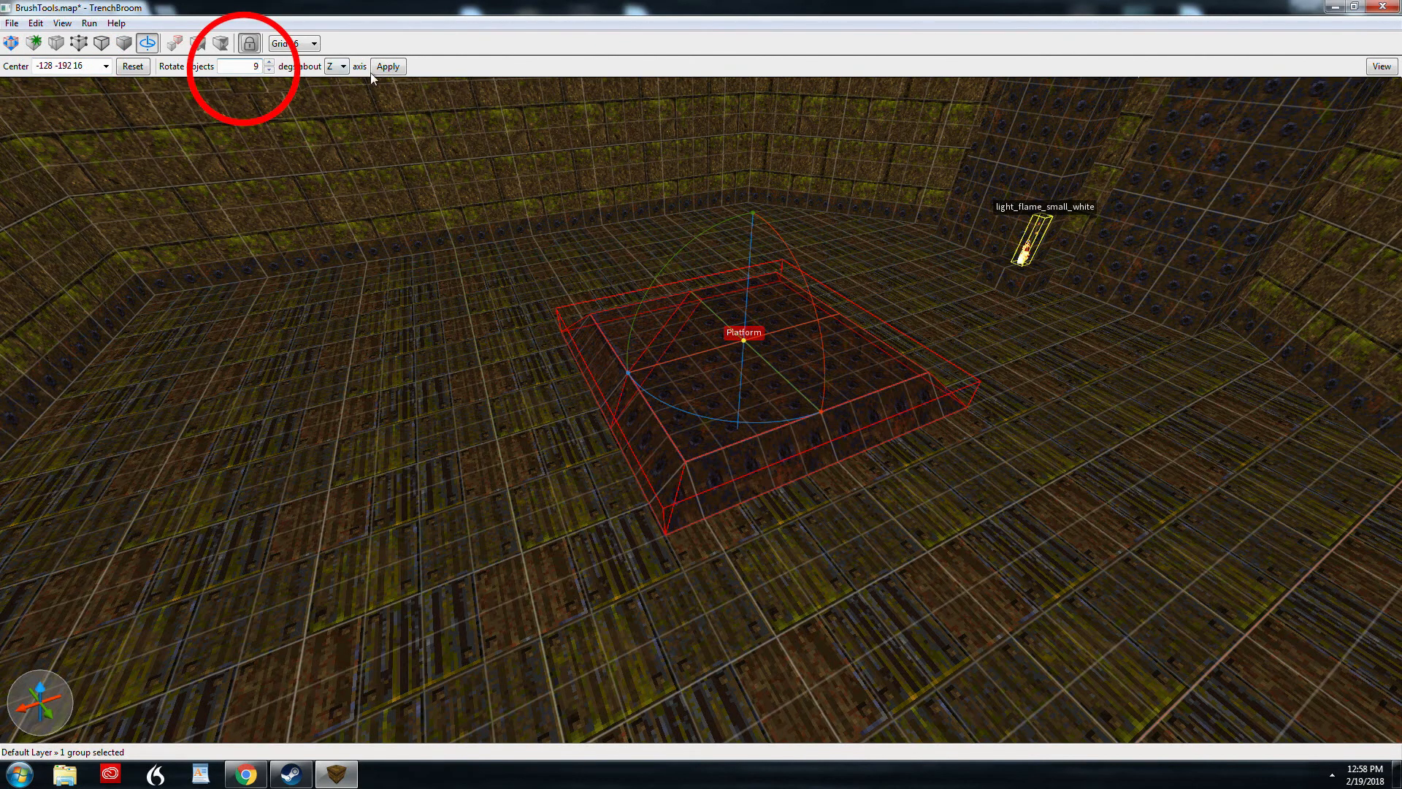
click(333, 68)
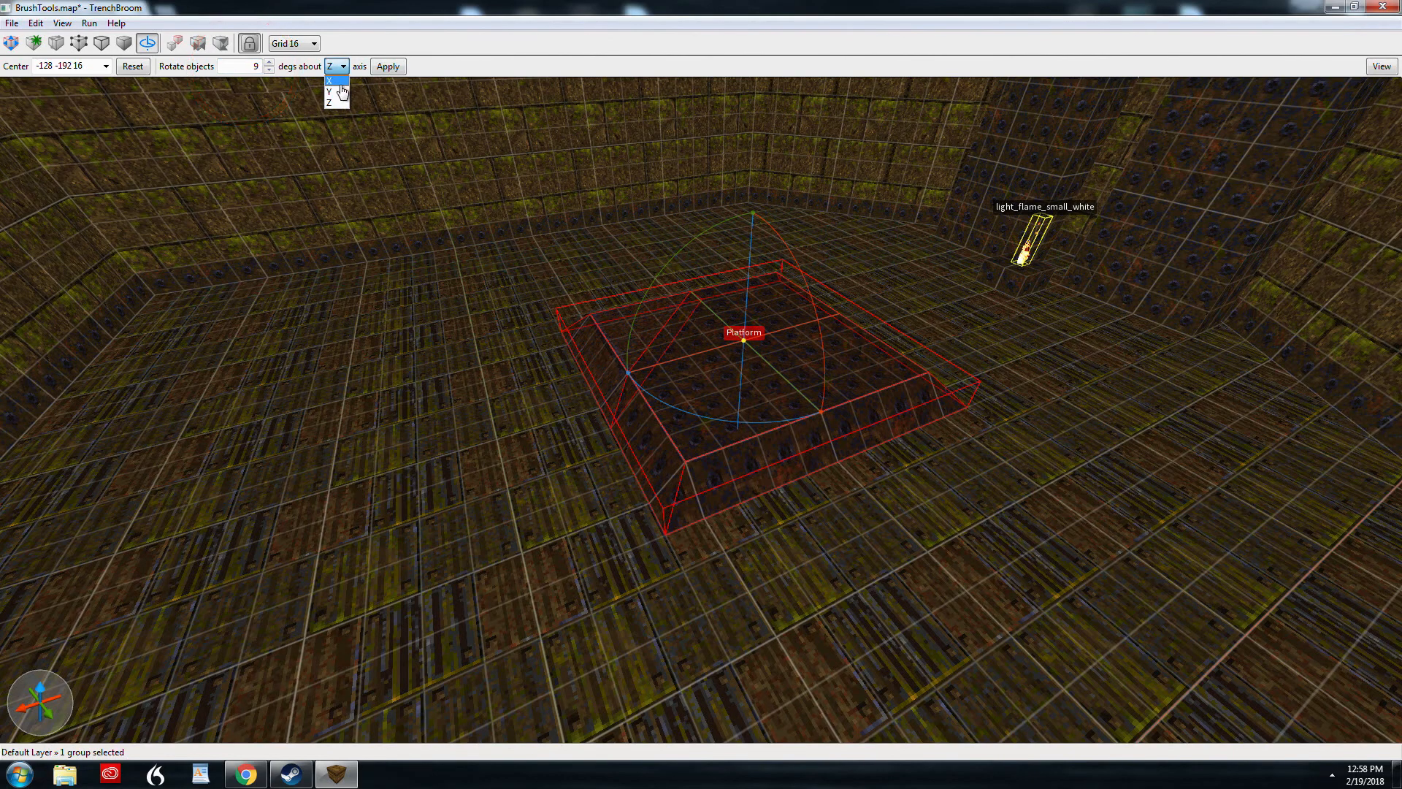
click(334, 79)
click(388, 67)
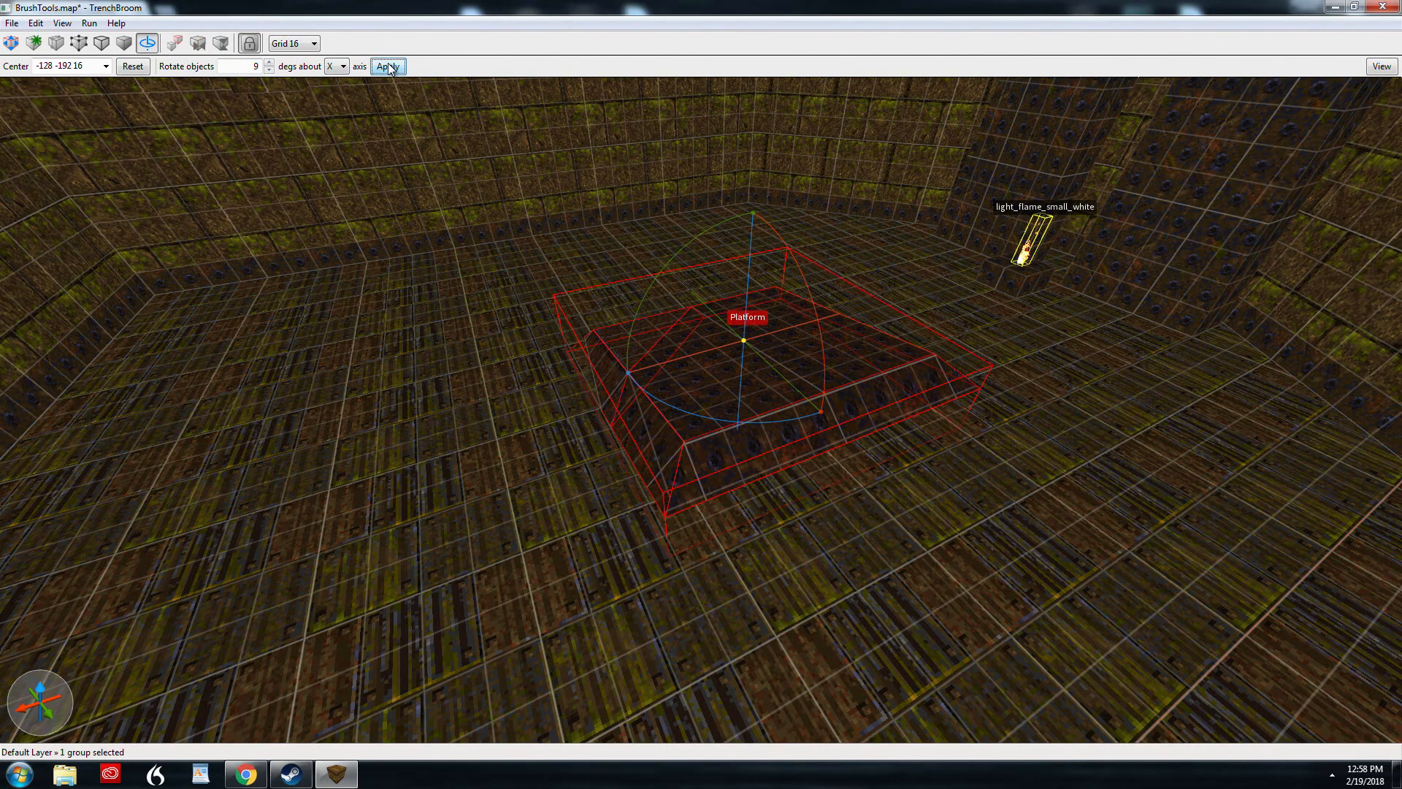
Turn the platform freely by 45 degrees with the handle and bring it back to its original angle
right_drag(552, 194, 537, 184)
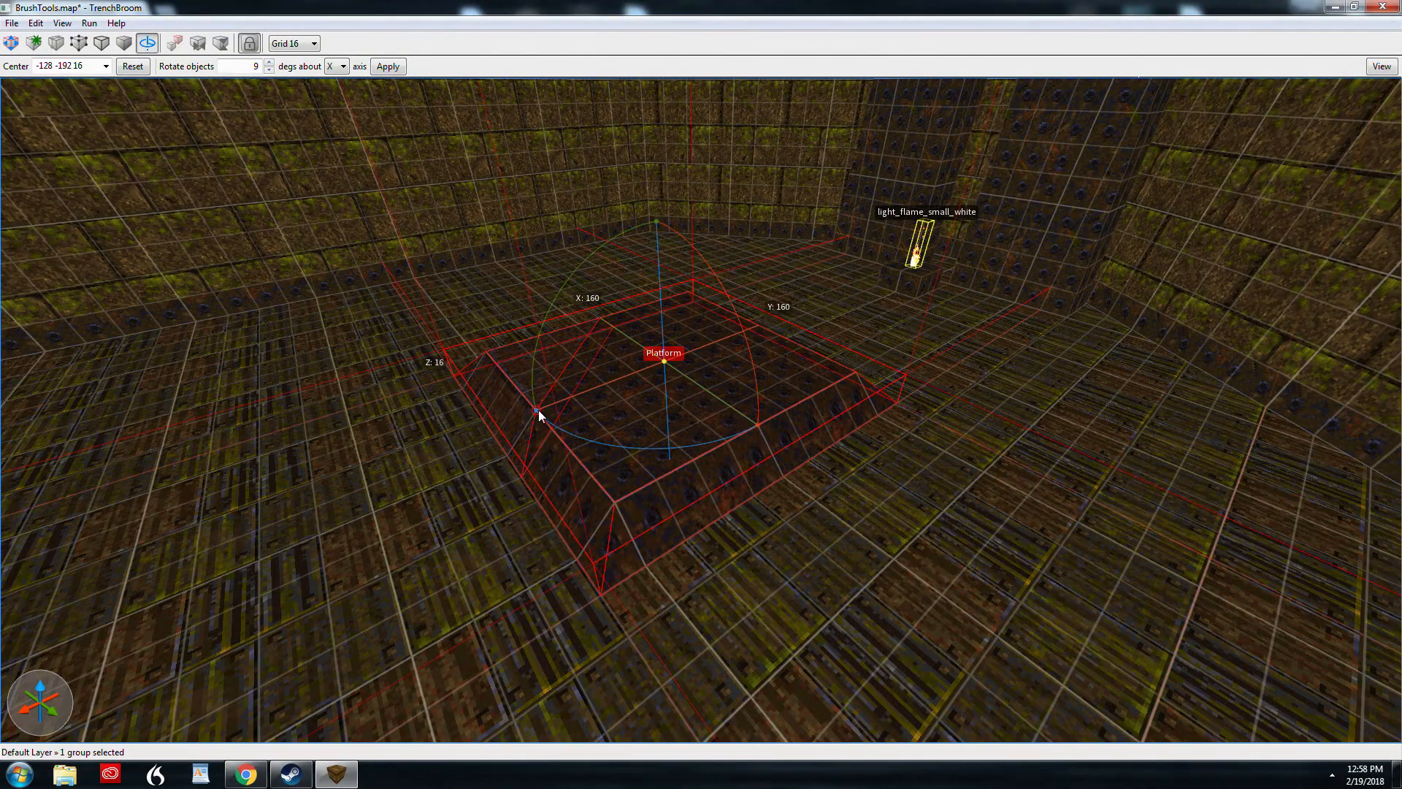
mouse_move(538, 410)
mouse_down()
mouse_move(634, 423)
mouse_move(510, 372)
mouse_move(538, 411)
mouse_up()
right_drag(594, 409, 767, 402)
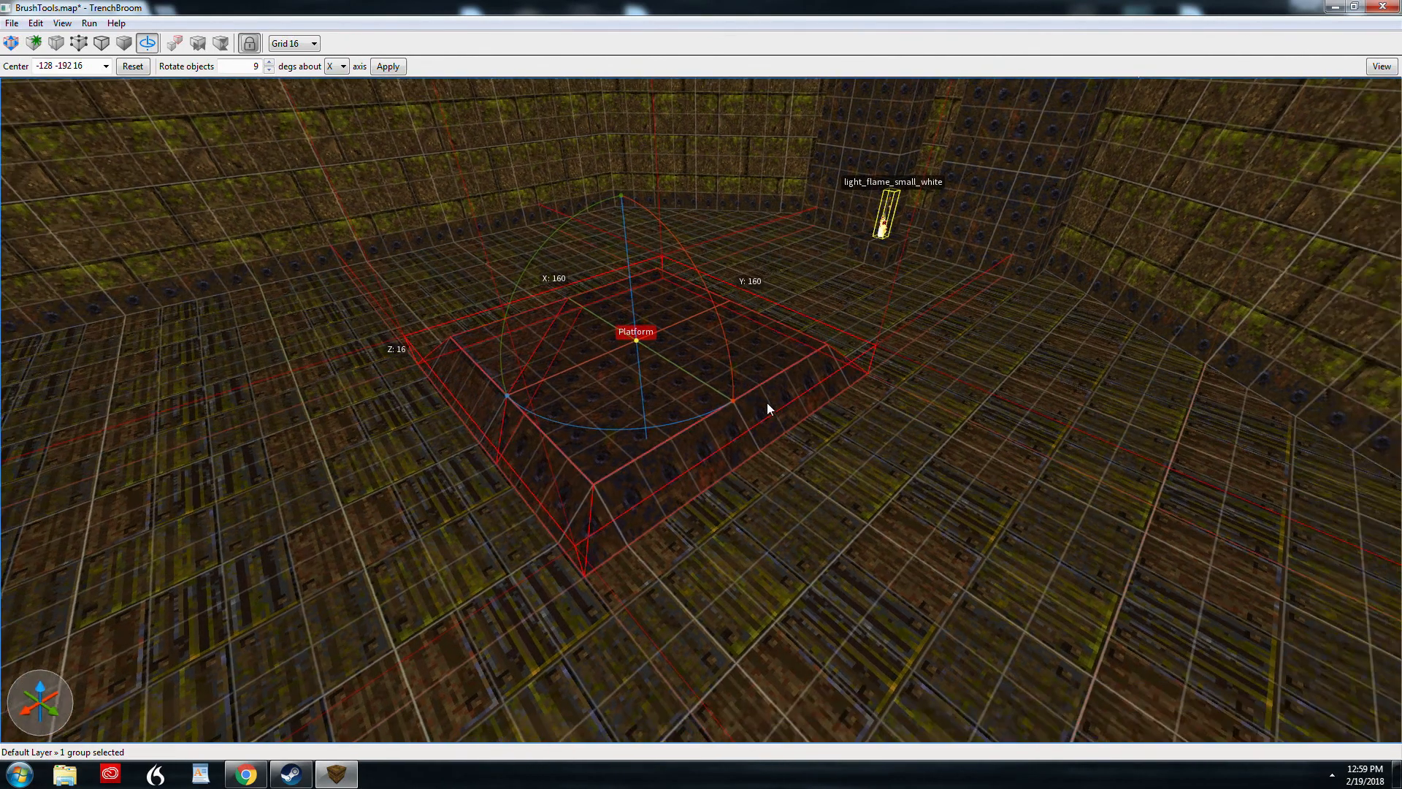
scroll(767, 402, down, 4)
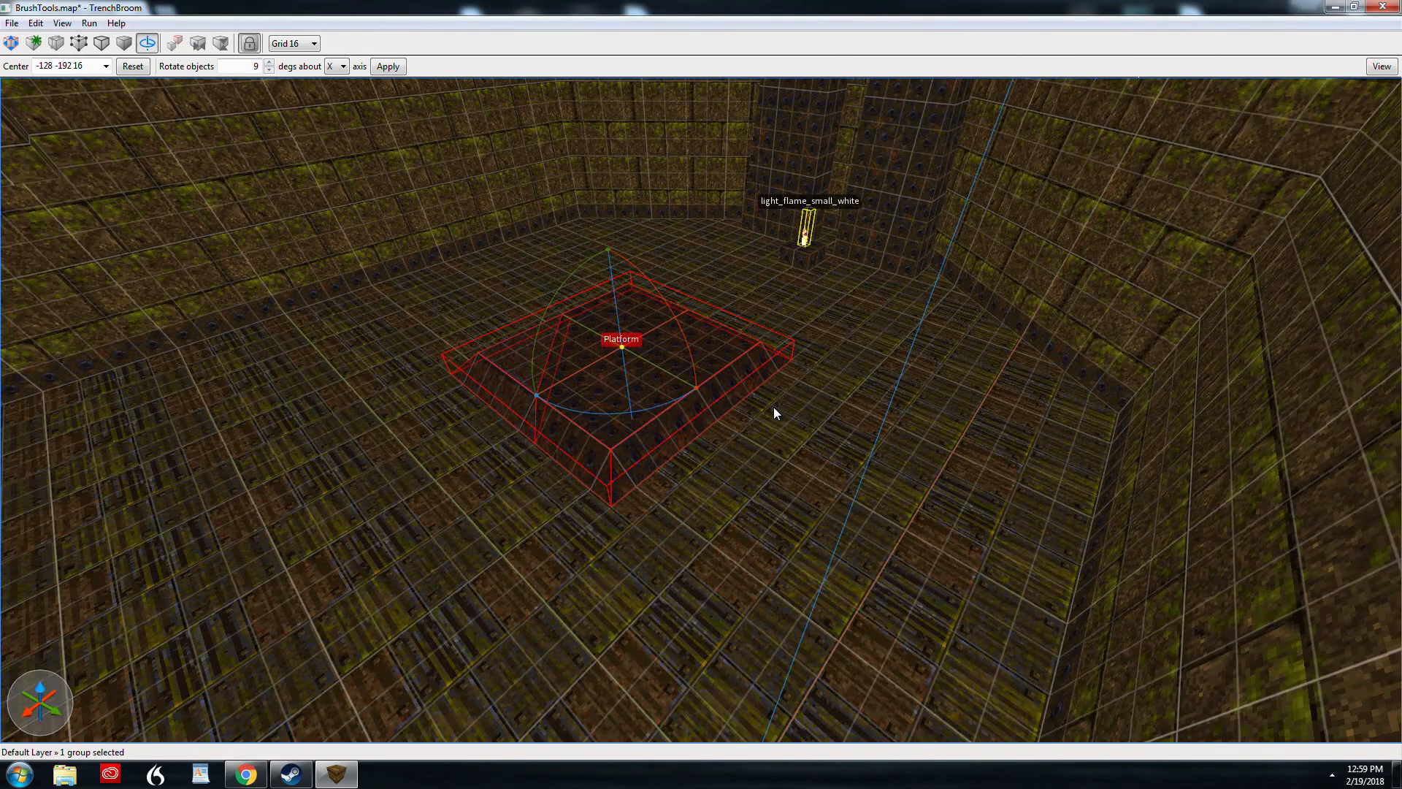
Leave the rotate tool and spin the platform in 90° steps with Alt+Left, Alt+Up and Alt+Page Up, ending flat
key(Escape)
right_drag(774, 406, 730, 435)
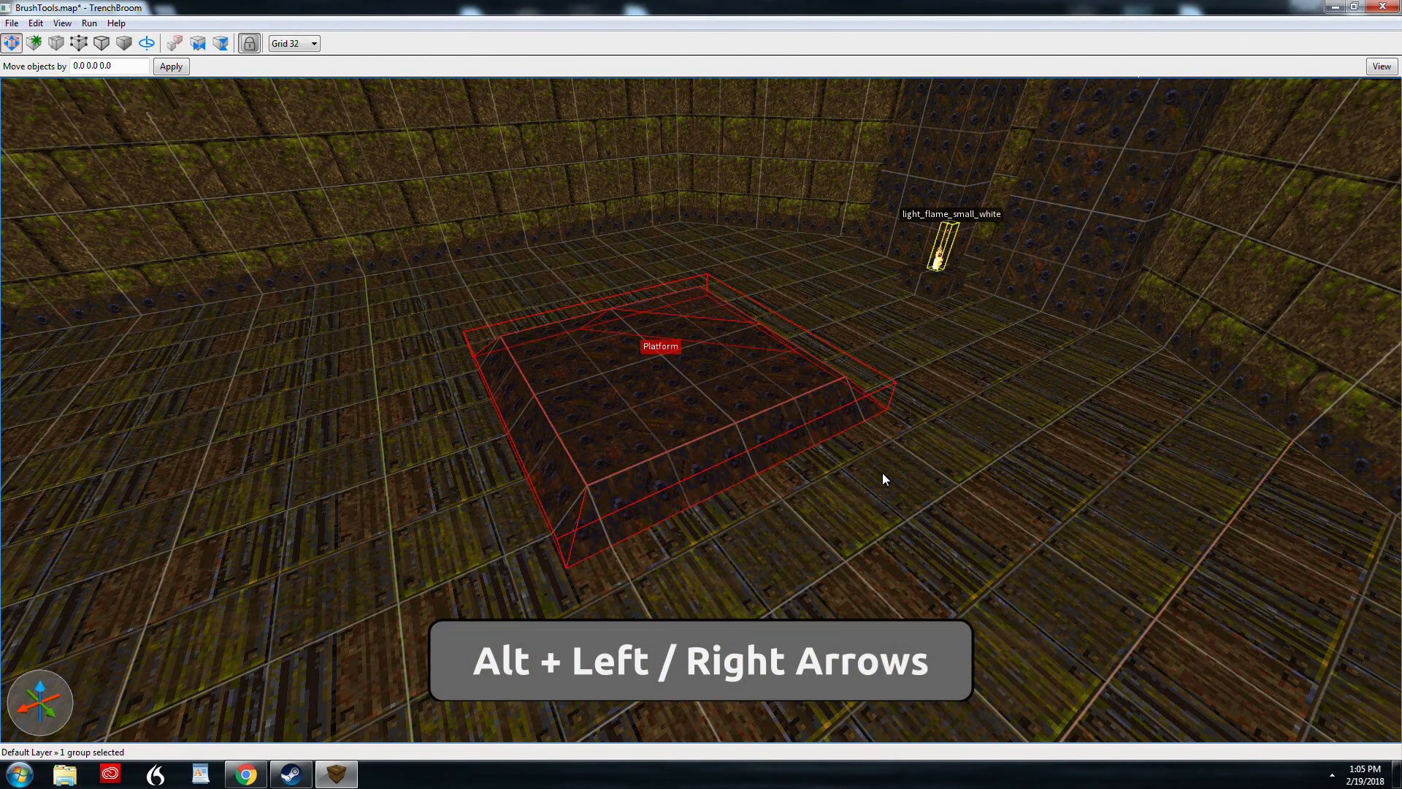
key(alt+Left)
key(alt+Left)
key(alt+Left)
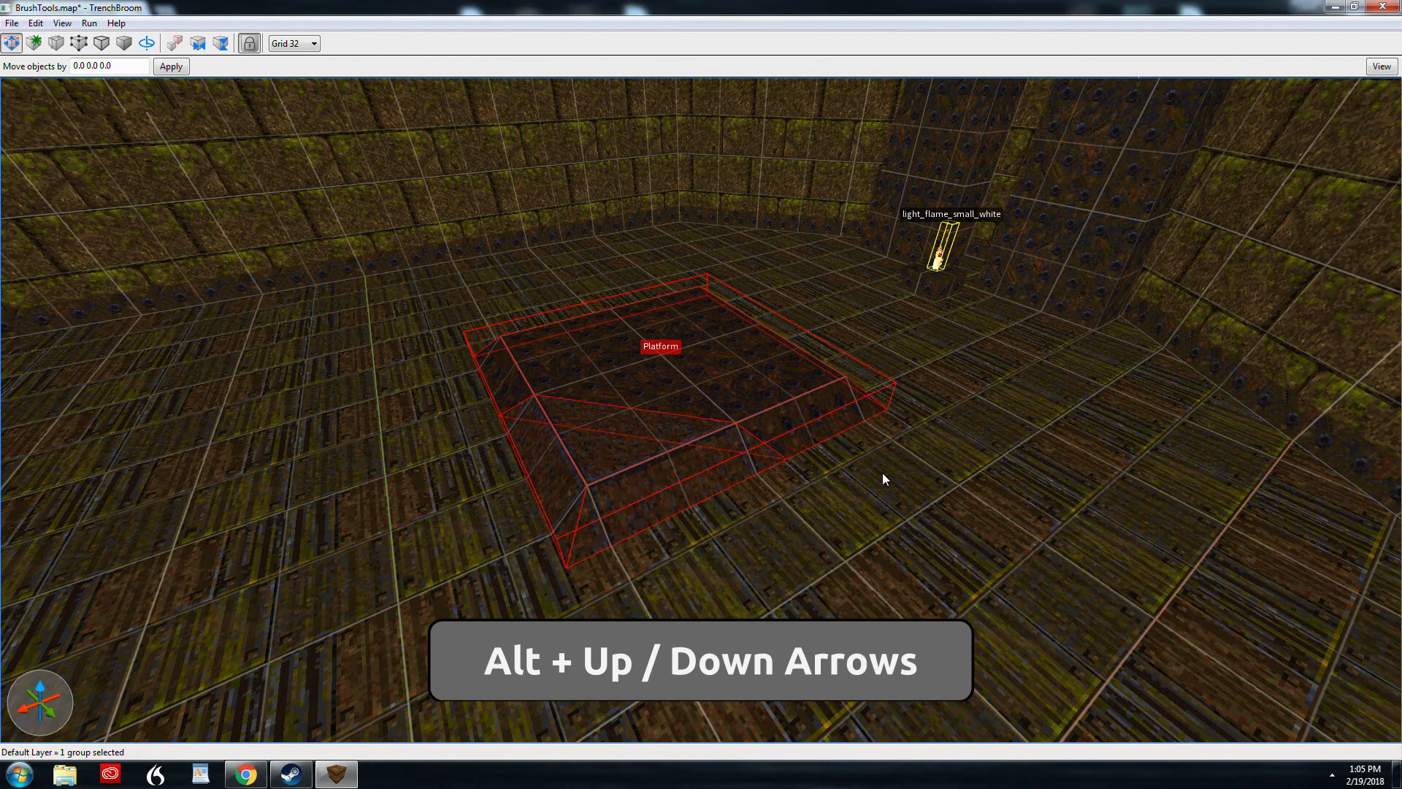
key(alt+Up)
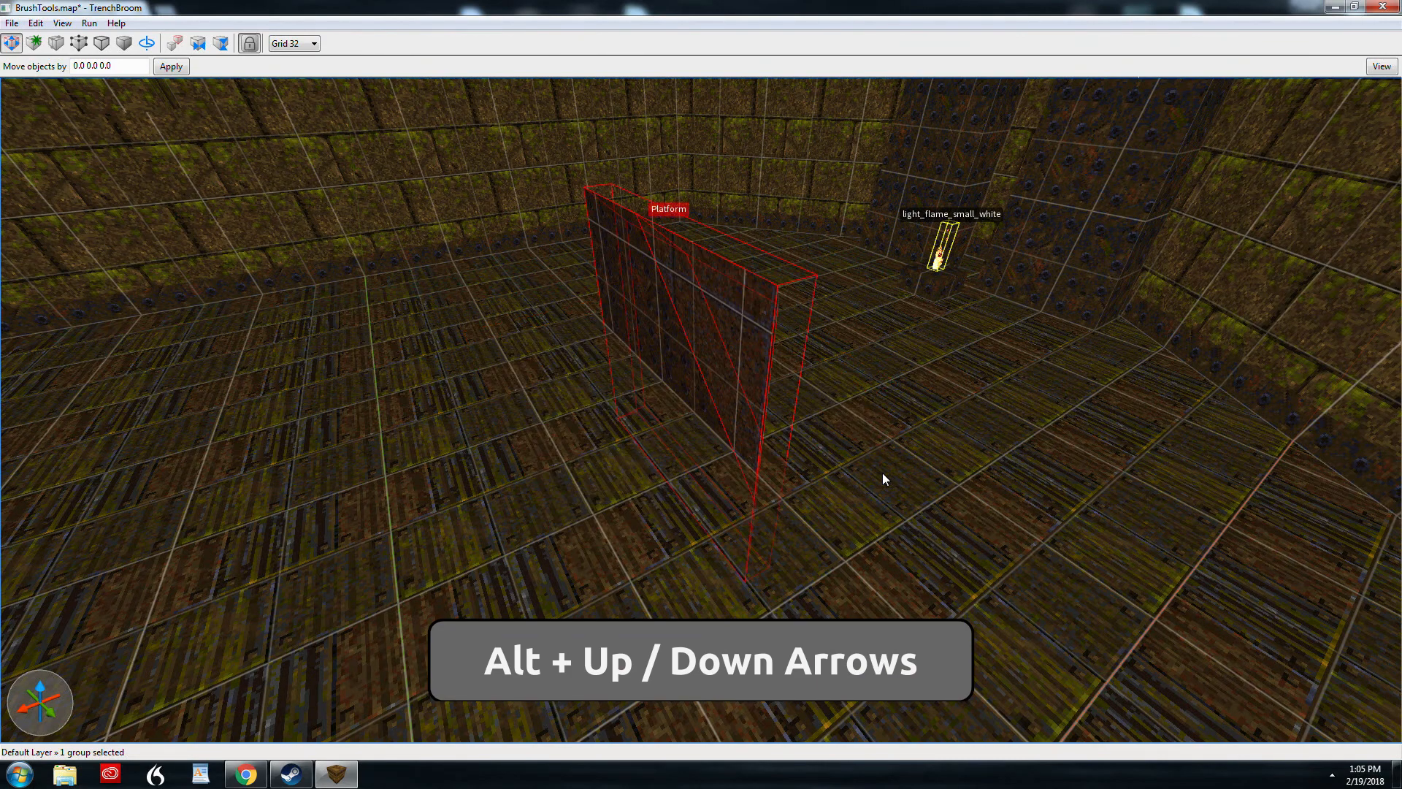
key(alt+Up)
key(alt+Up)
key(alt+Up)
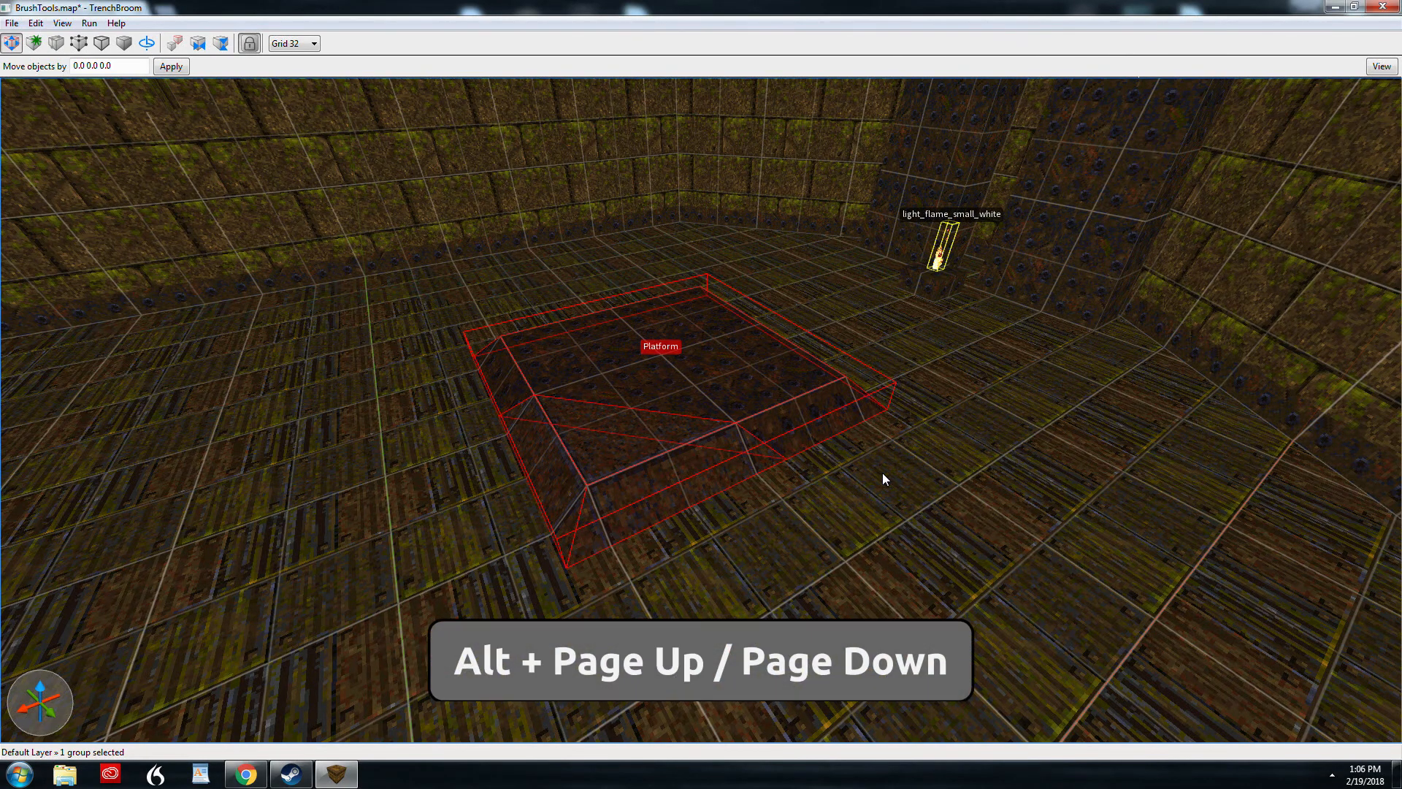
key(alt+Page_Up)
key(alt+Page_Up)
key(alt+Page_Up)
key(alt+Page_Up)
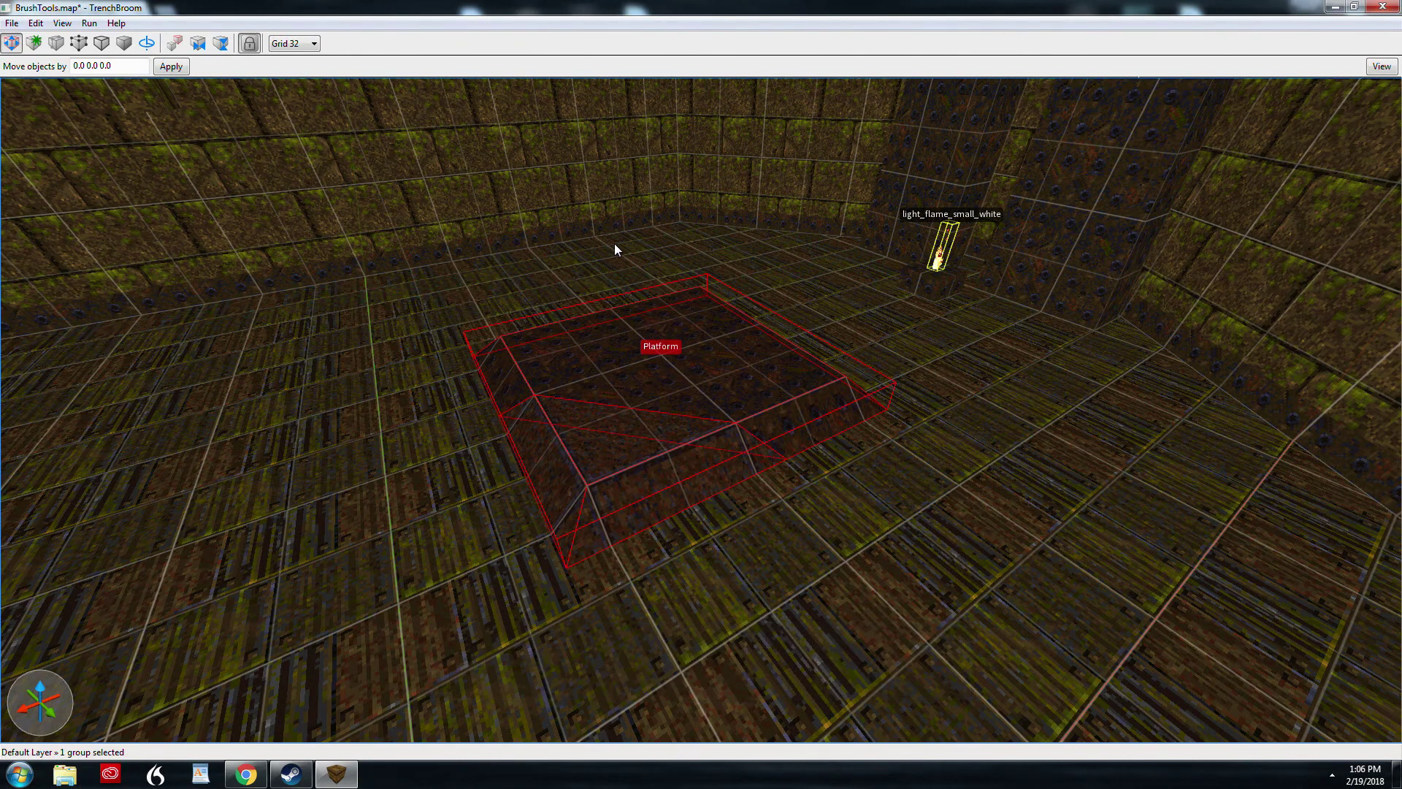
On a 128-unit grid, raise the platform to the ceiling with Page Up and bring it back to the floor
click(294, 44)
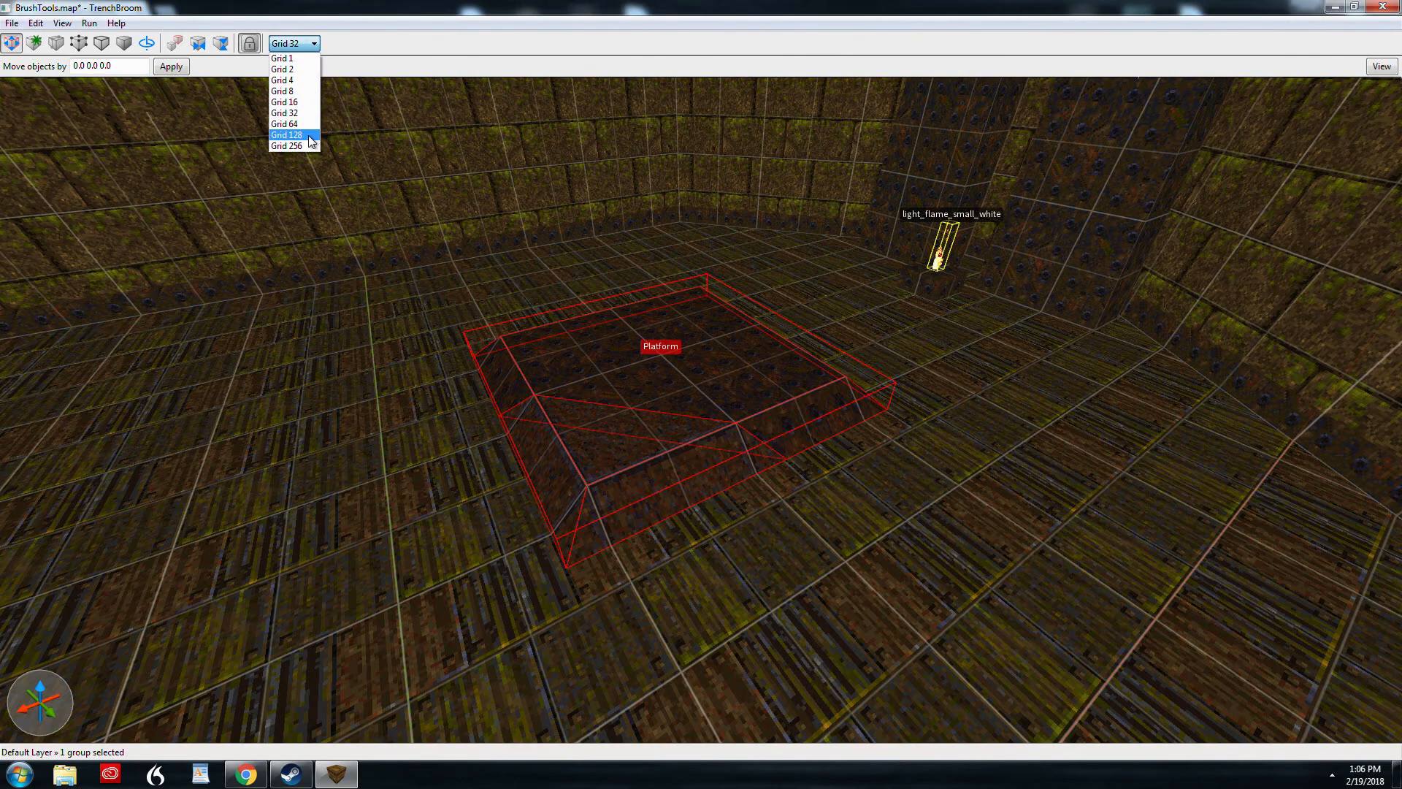
click(311, 140)
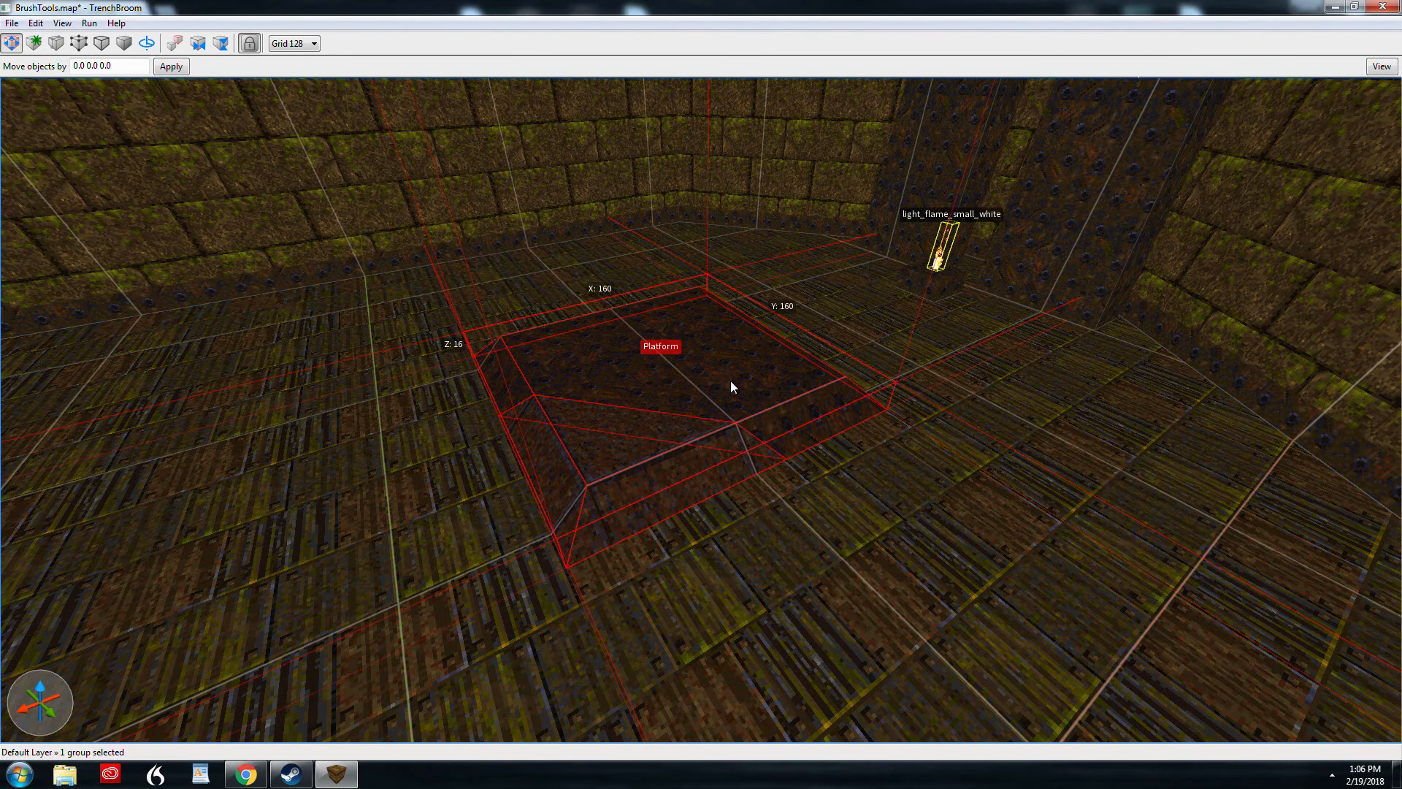
key(Page_Up)
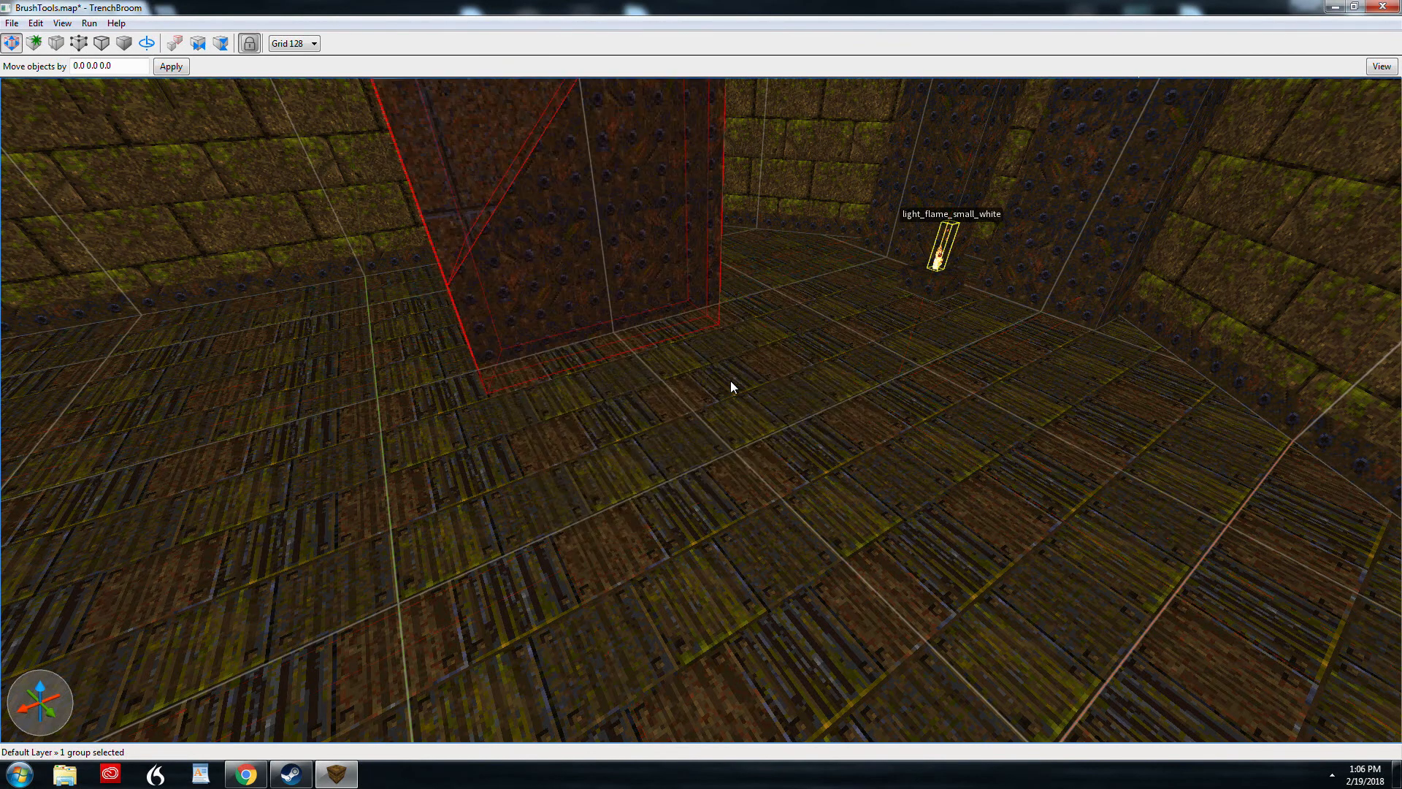
key(Page_Up)
key(Page_Up)
key(Page_Up)
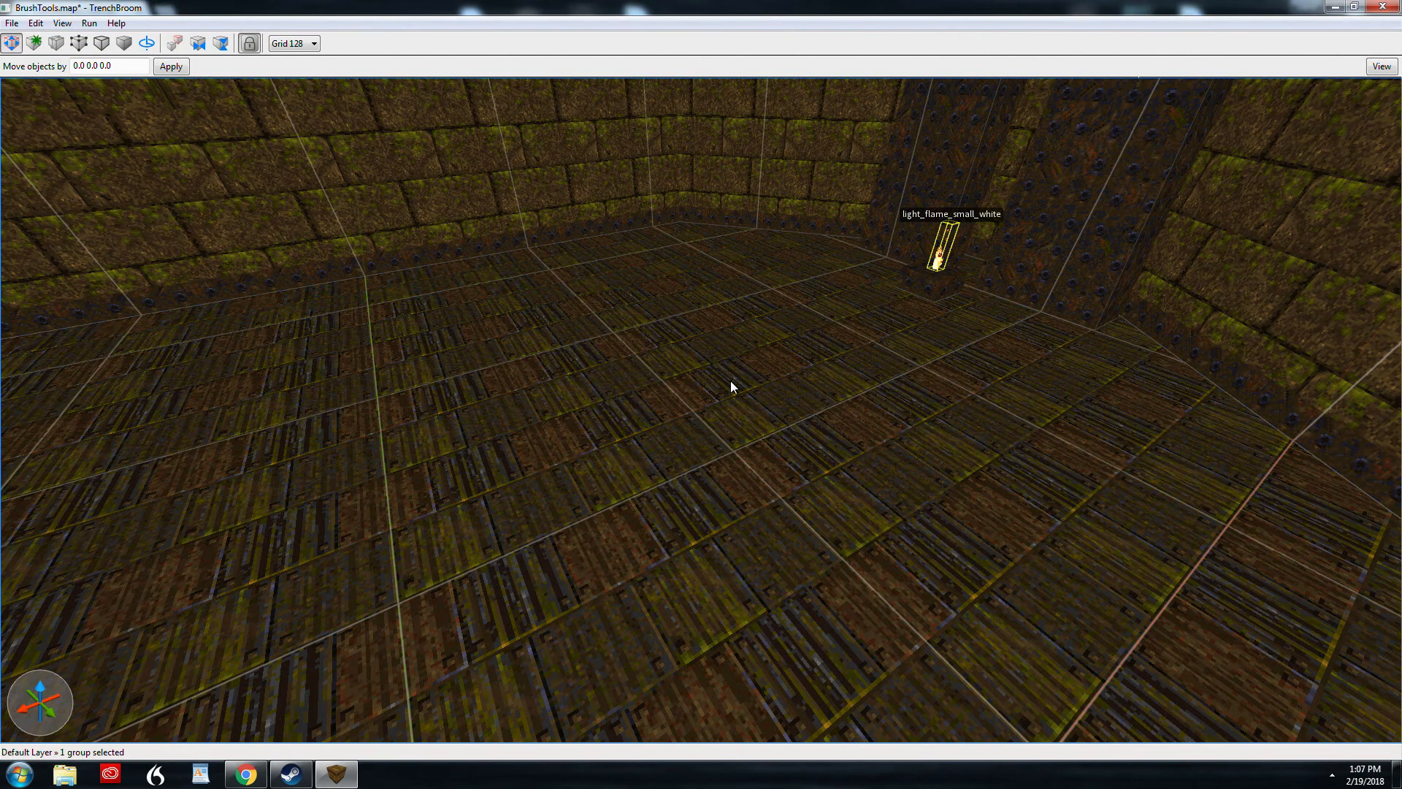
right_drag(731, 380, 895, 254)
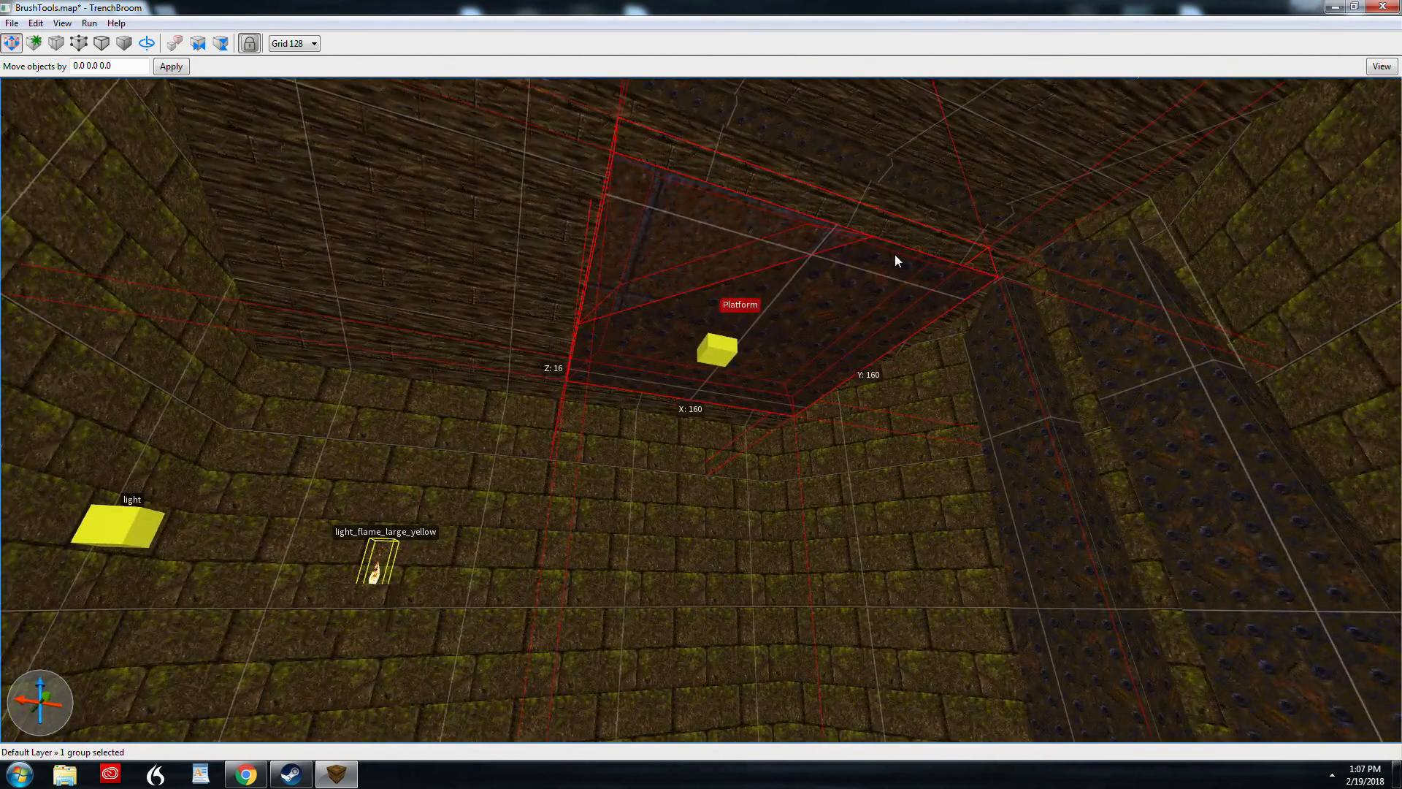
right_drag(895, 255, 932, 373)
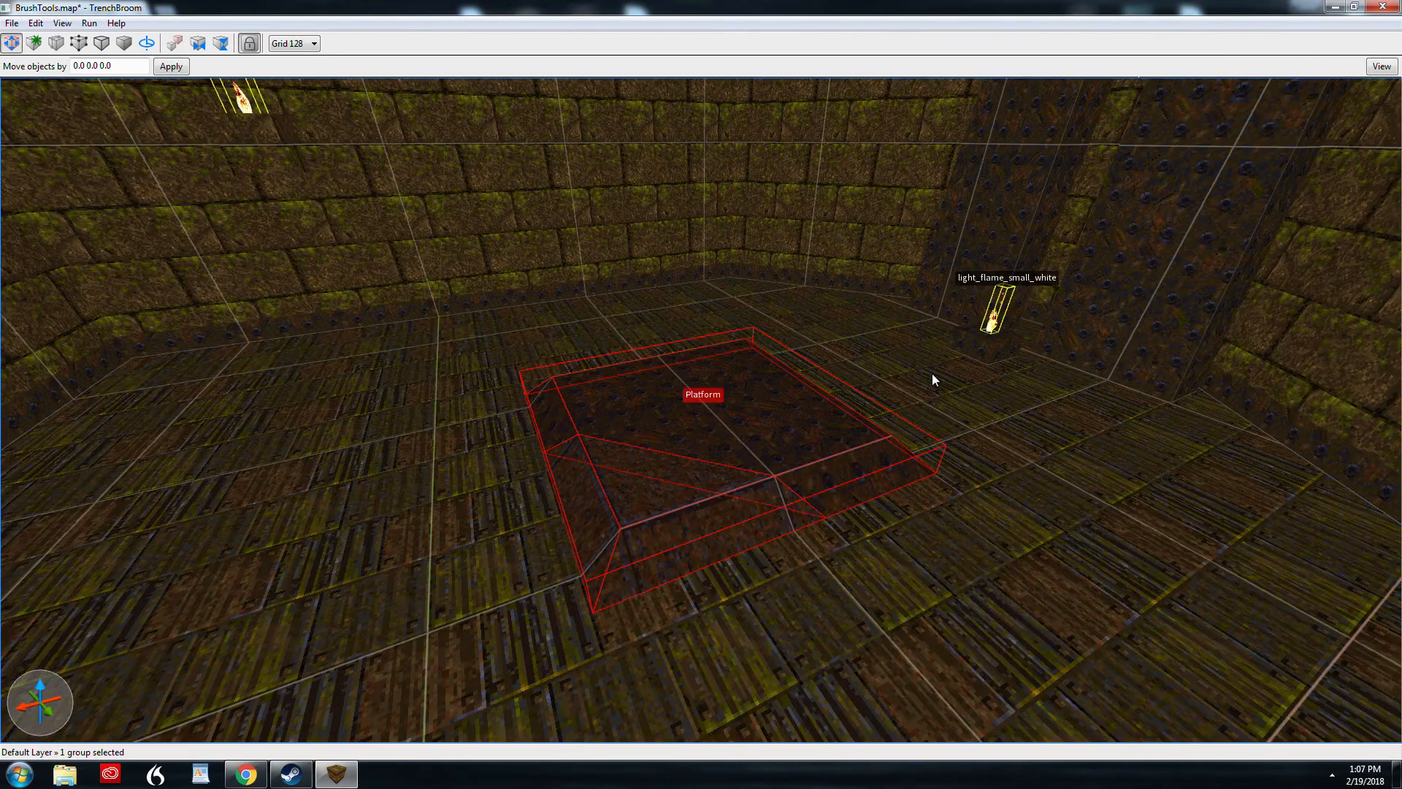
key(Page_Down)
key(Page_Down)
key(Page_Down)
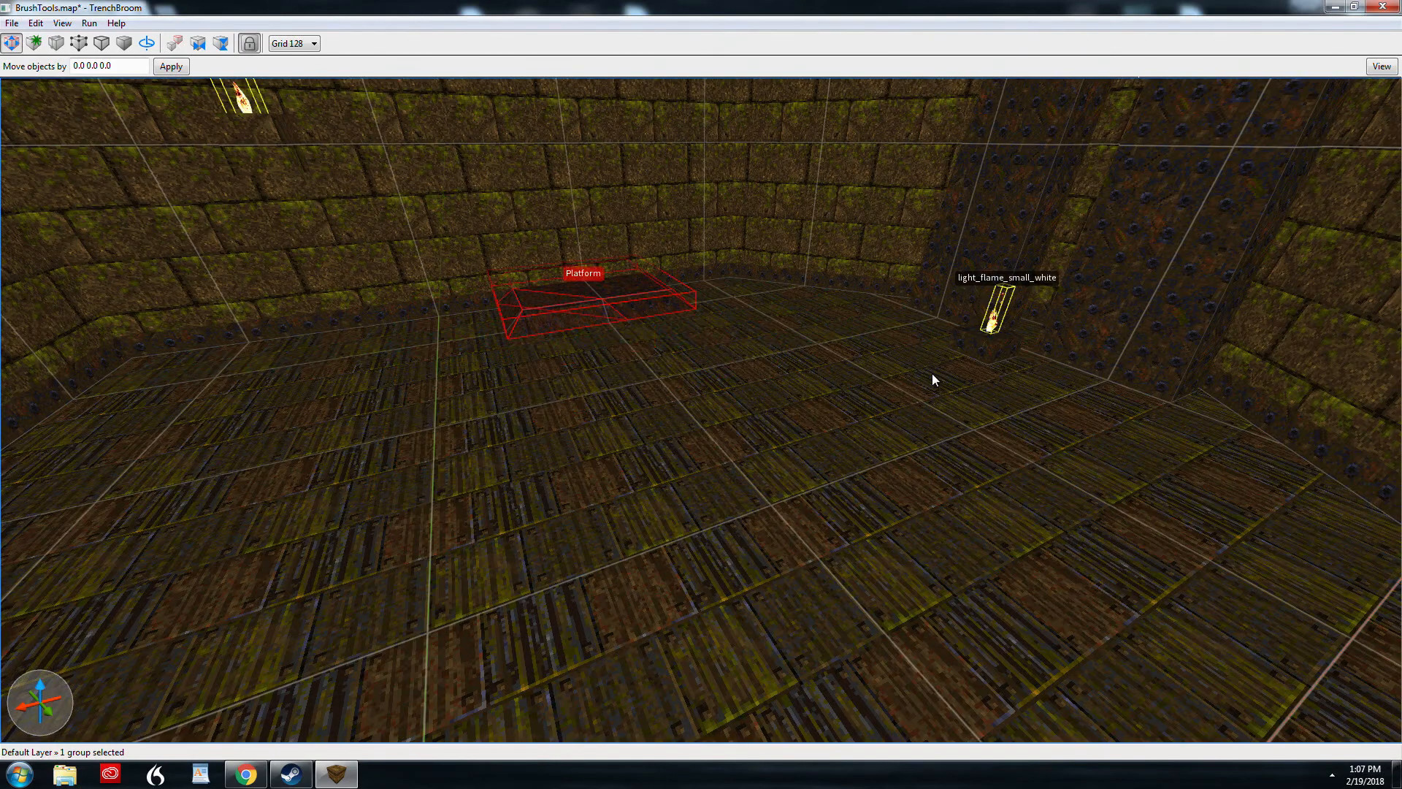
key(ctrl+z)
key(ctrl+z)
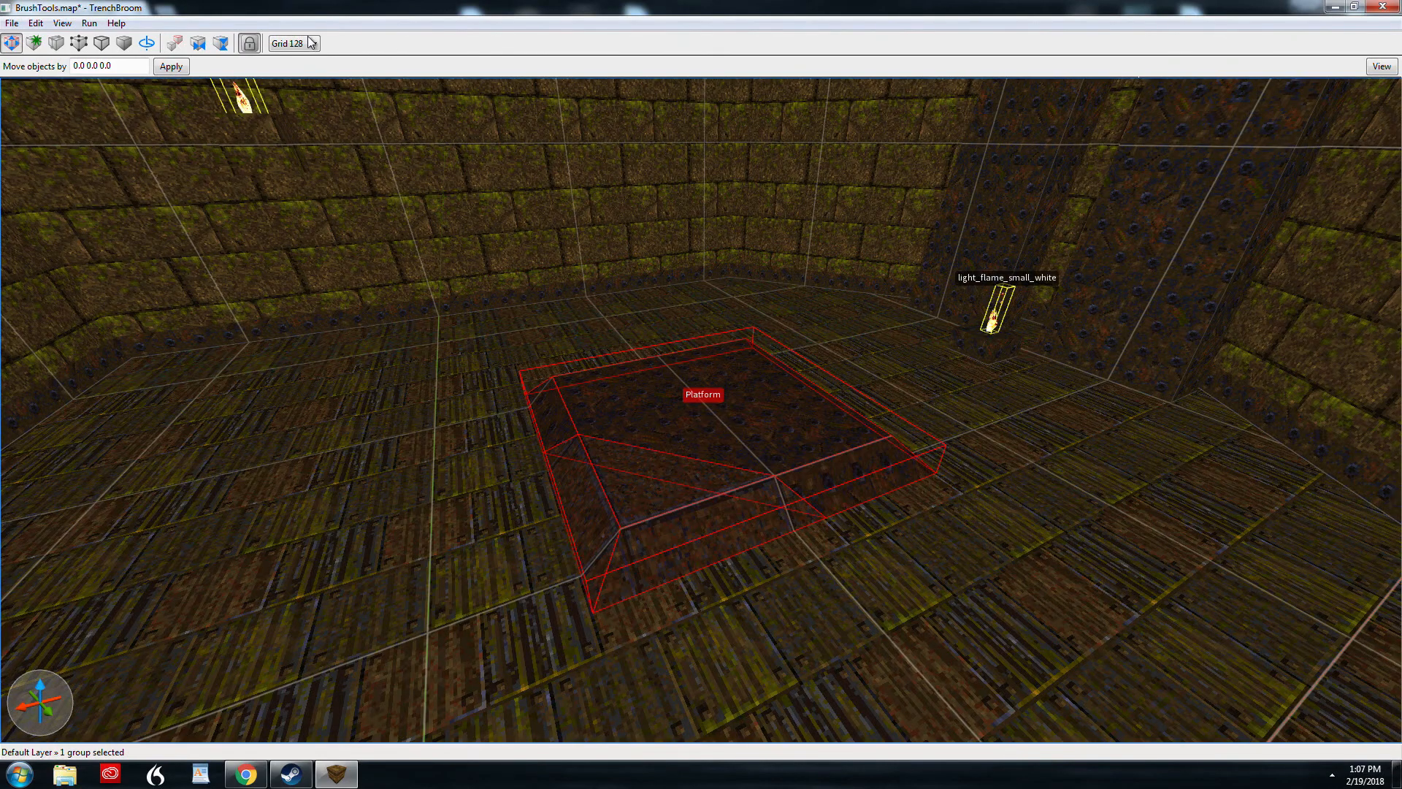
Switch the grid size to 8 units
click(311, 43)
click(294, 88)
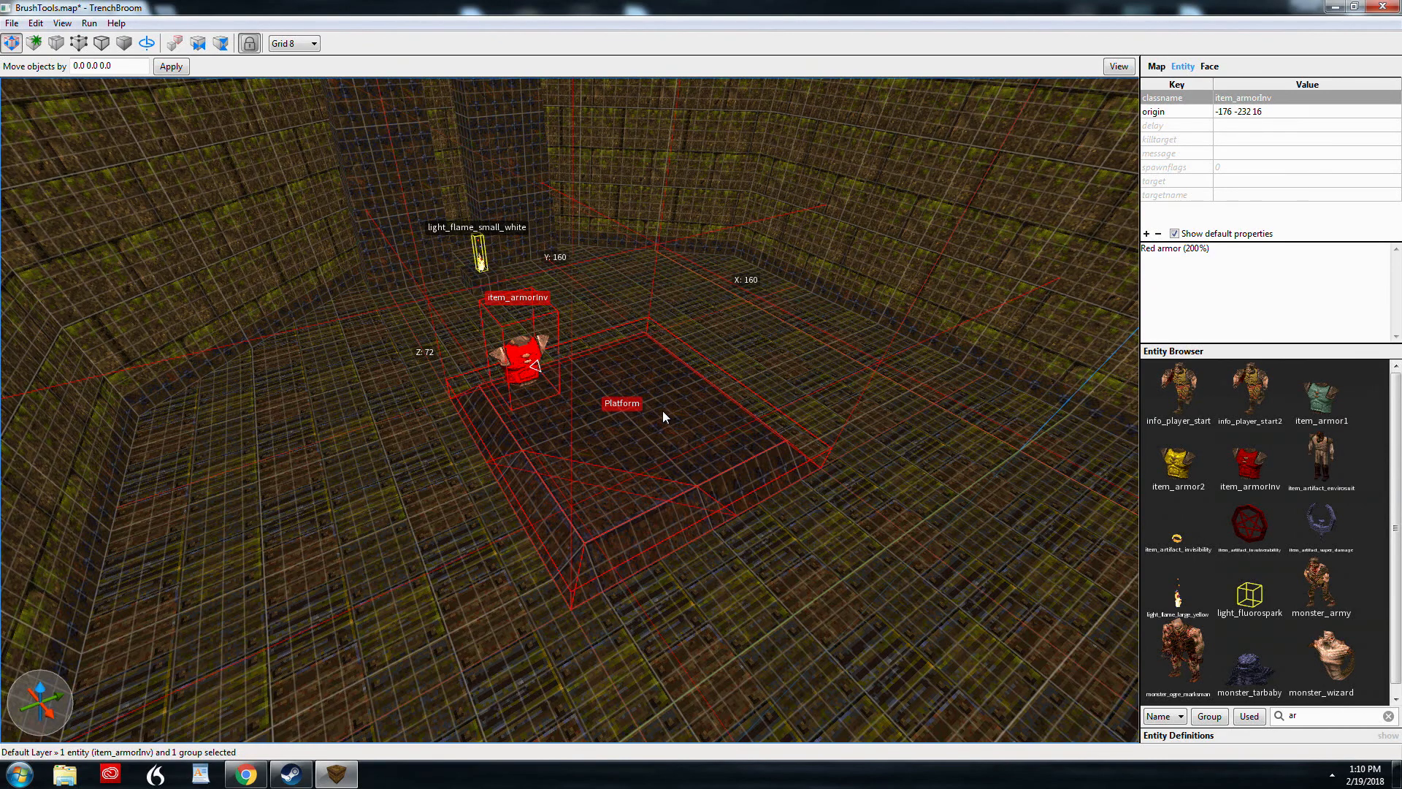
Quarter-turn the red armor and platform with shortcuts back to start, then spin them with the rotate gizmo
key(ctrl+f)
key(ctrl+alt+f)
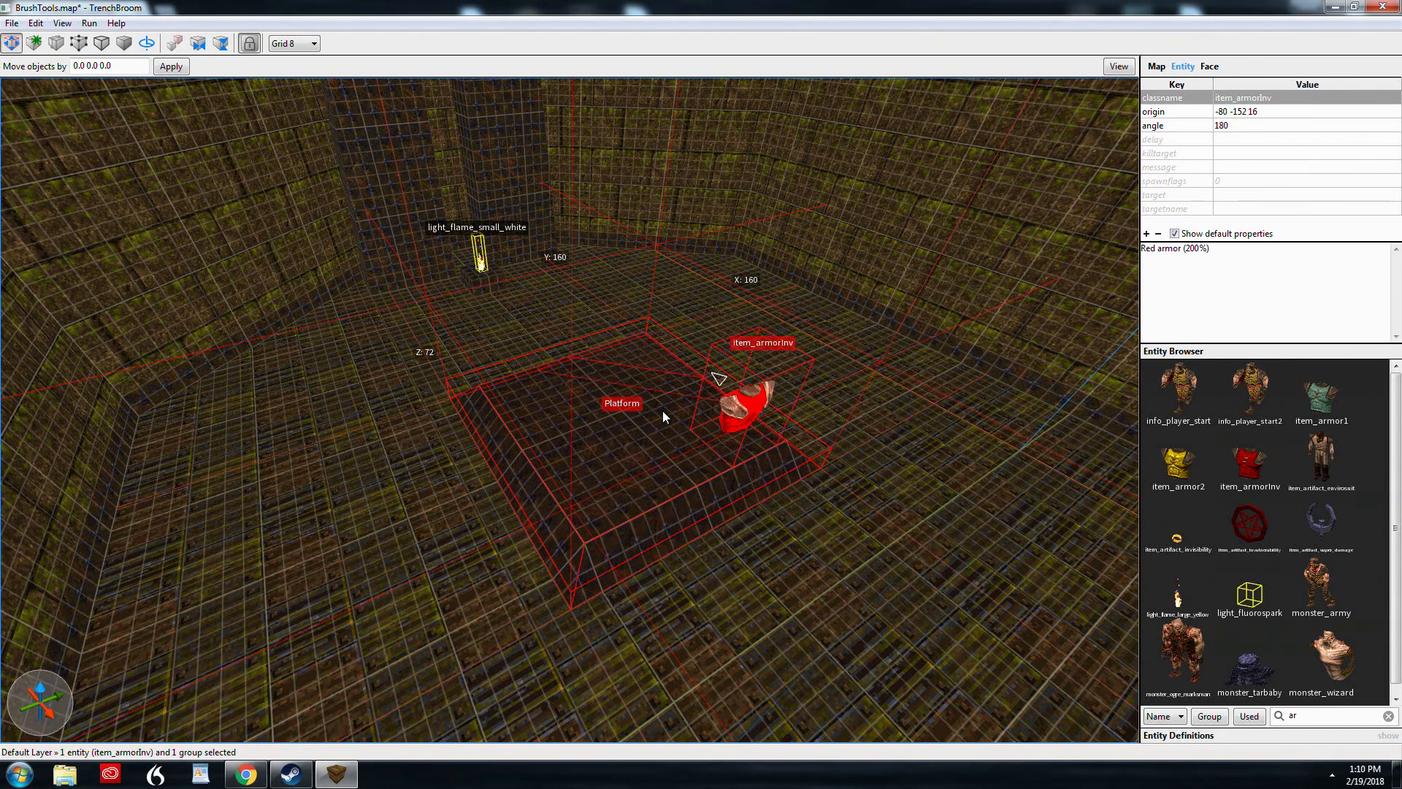
key(alt+Up)
key(alt+Up)
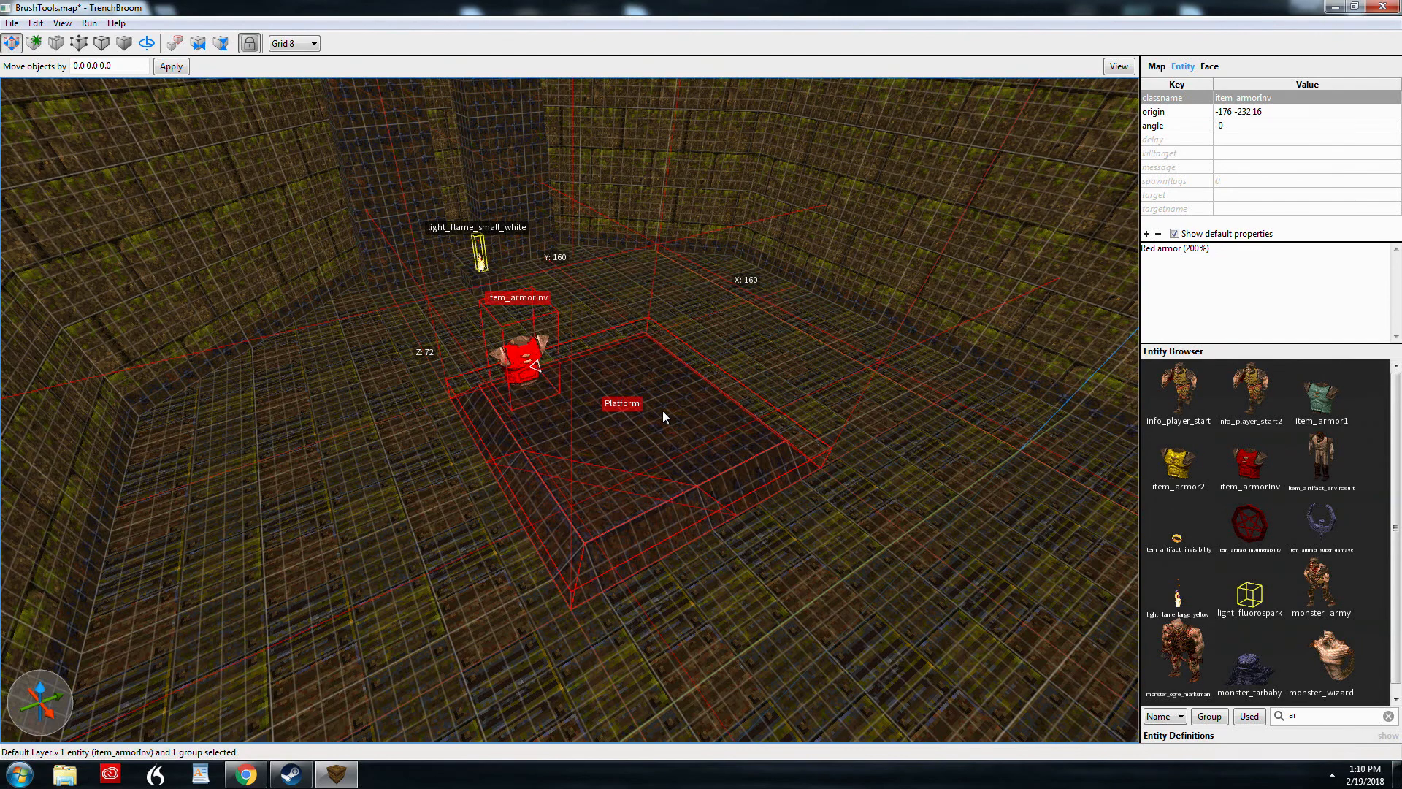
key(alt+Up)
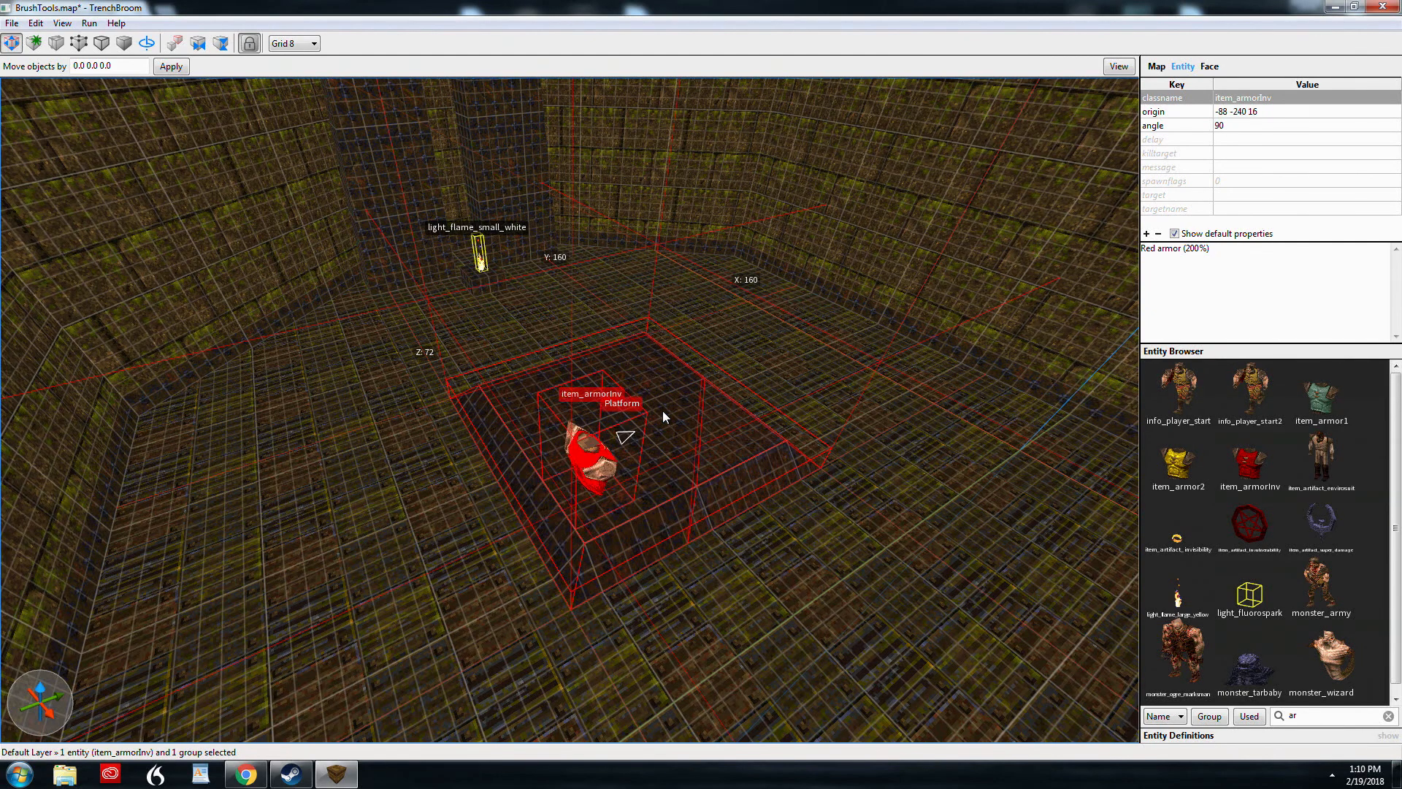
key(alt+Up)
key(alt+Up)
key(alt+Up)
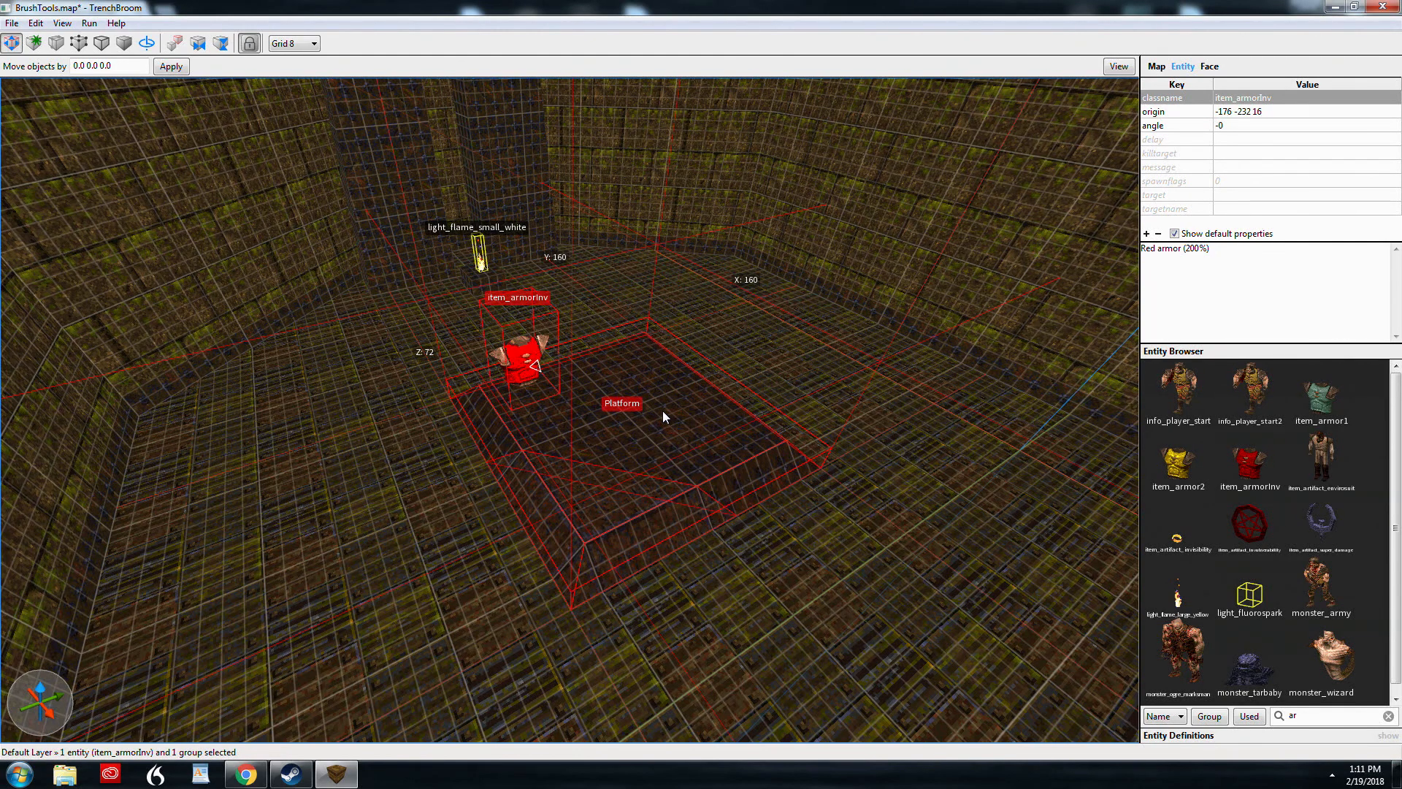
key(r)
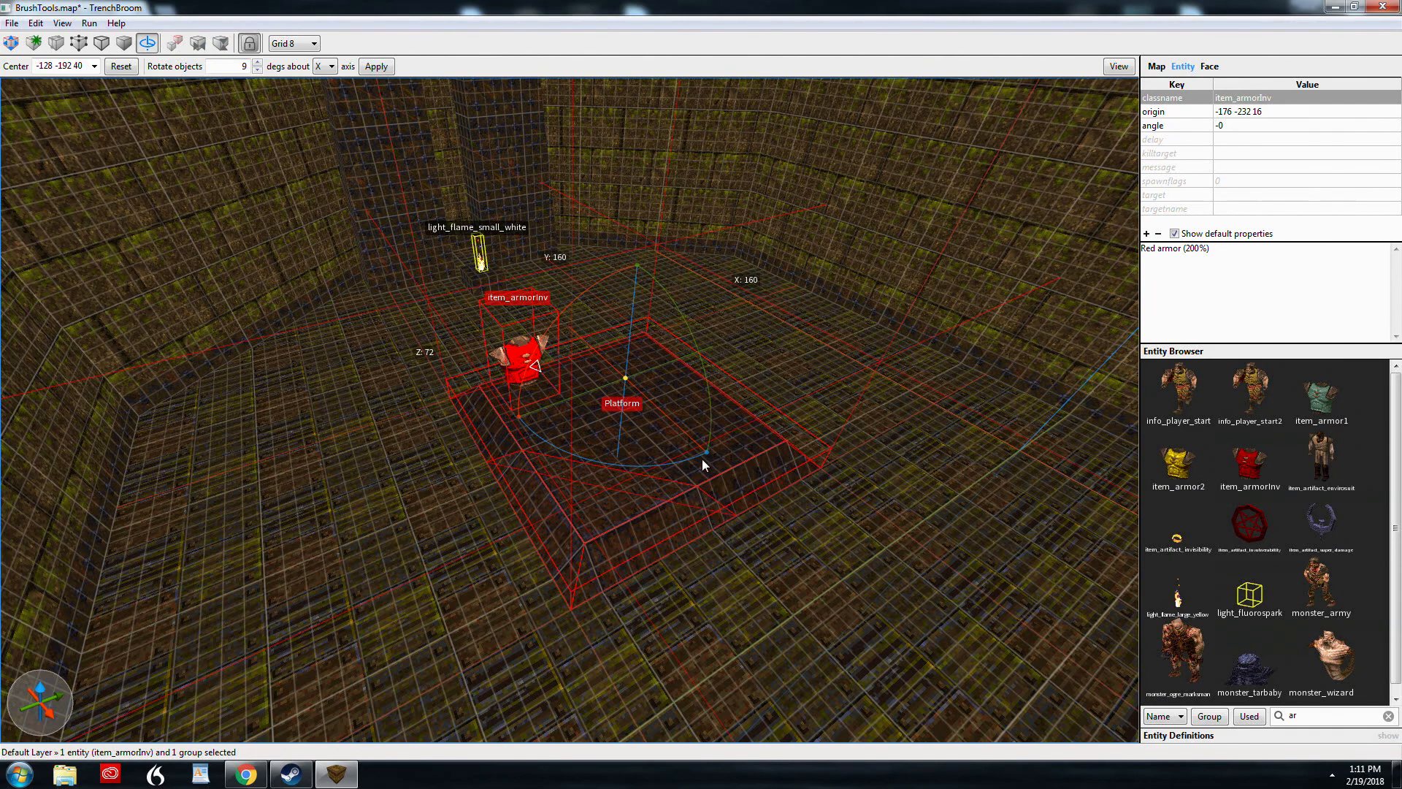
mouse_move(707, 455)
mouse_down()
mouse_move(803, 408)
mouse_move(626, 311)
mouse_move(542, 337)
mouse_up()
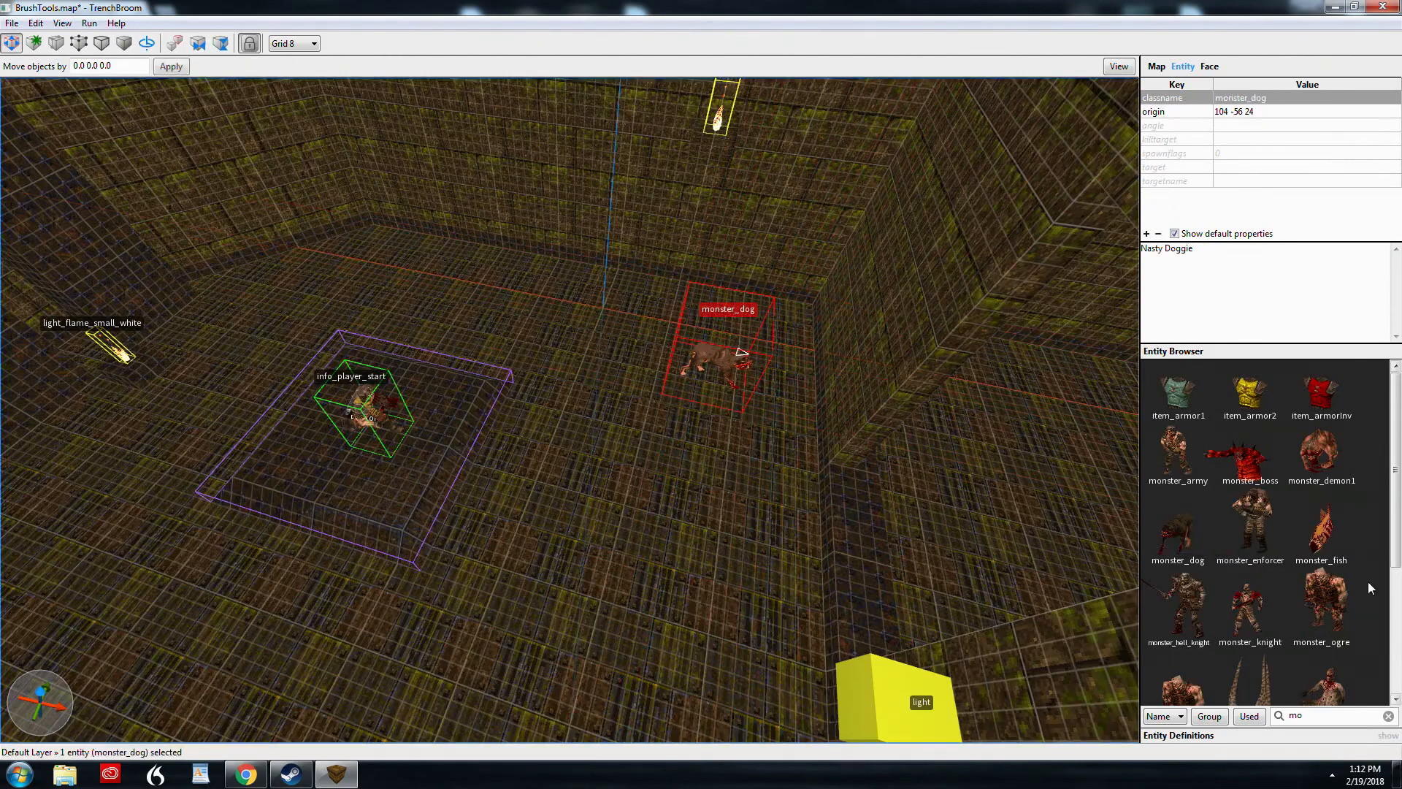
Place a second monster_dog and a monster_hell_knight, select all three monsters and turn them to face the opposite way
drag(1178, 530, 650, 558)
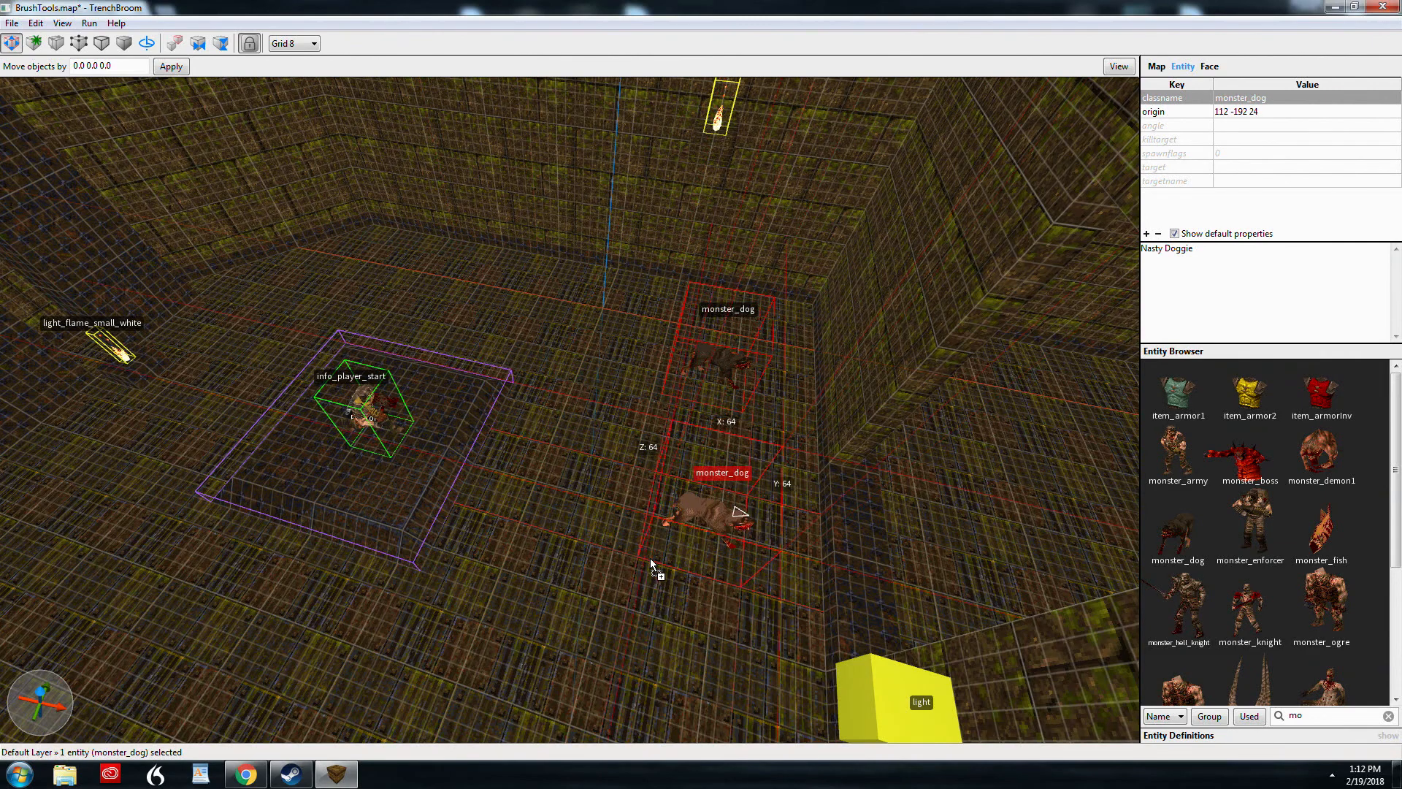
drag(1179, 613, 603, 426)
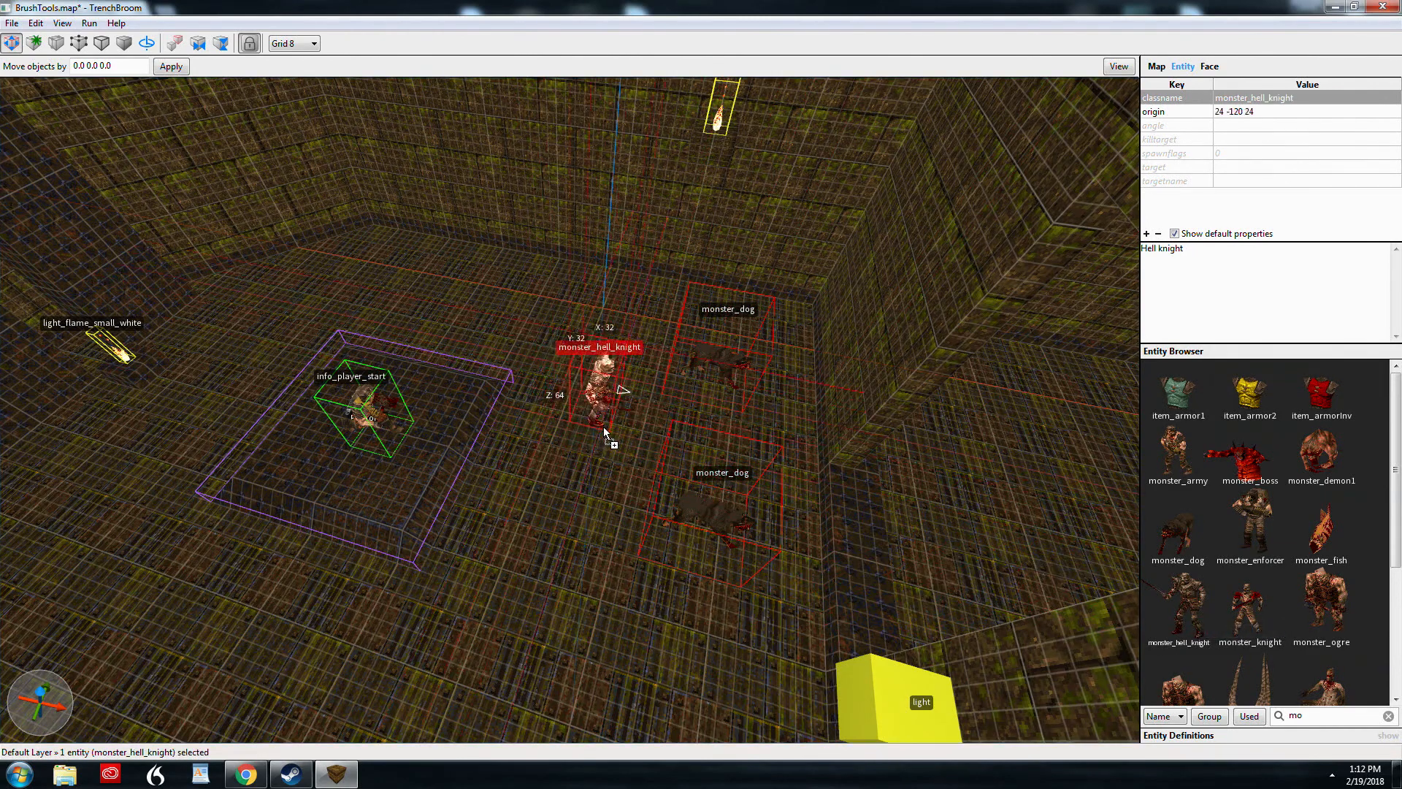
ctrl+click(730, 371)
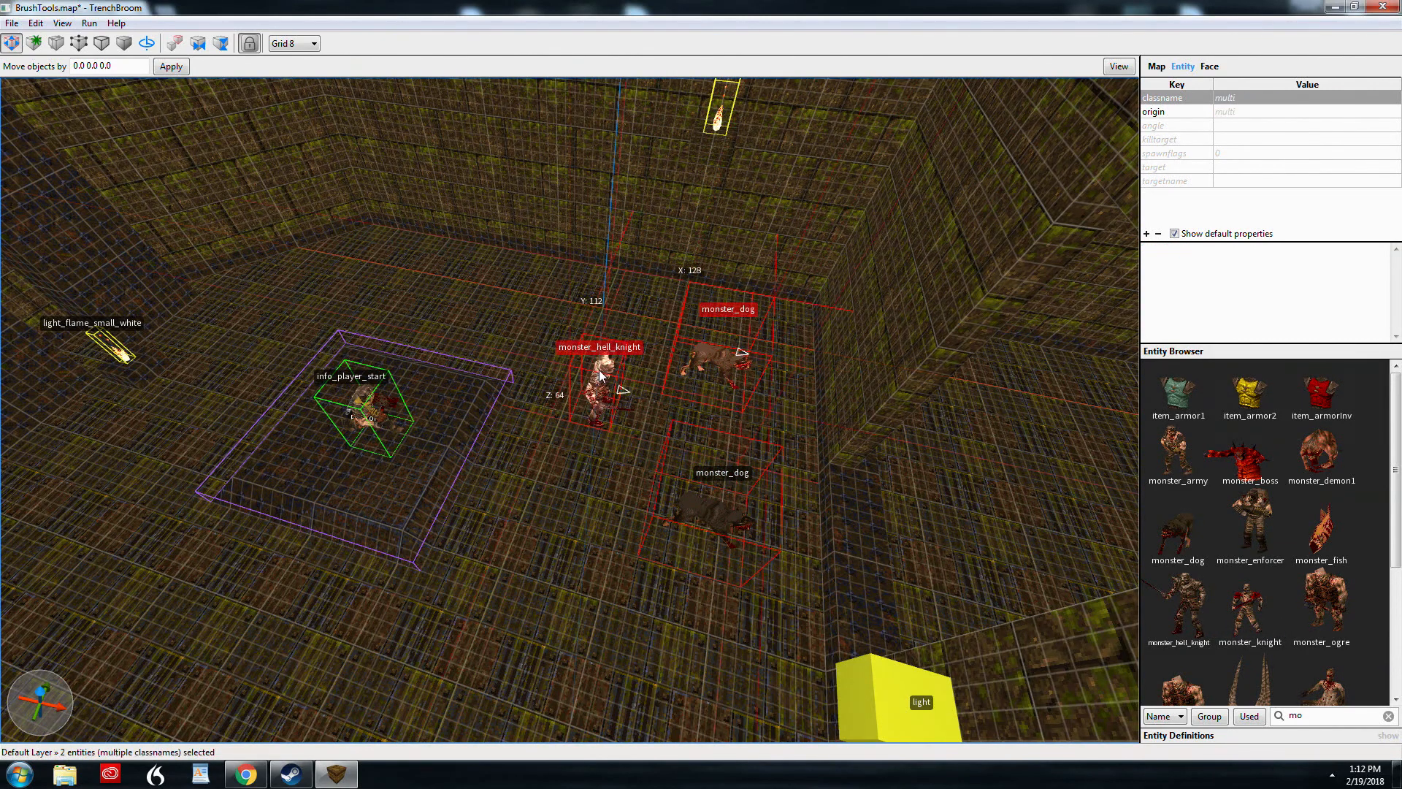
ctrl+click(723, 483)
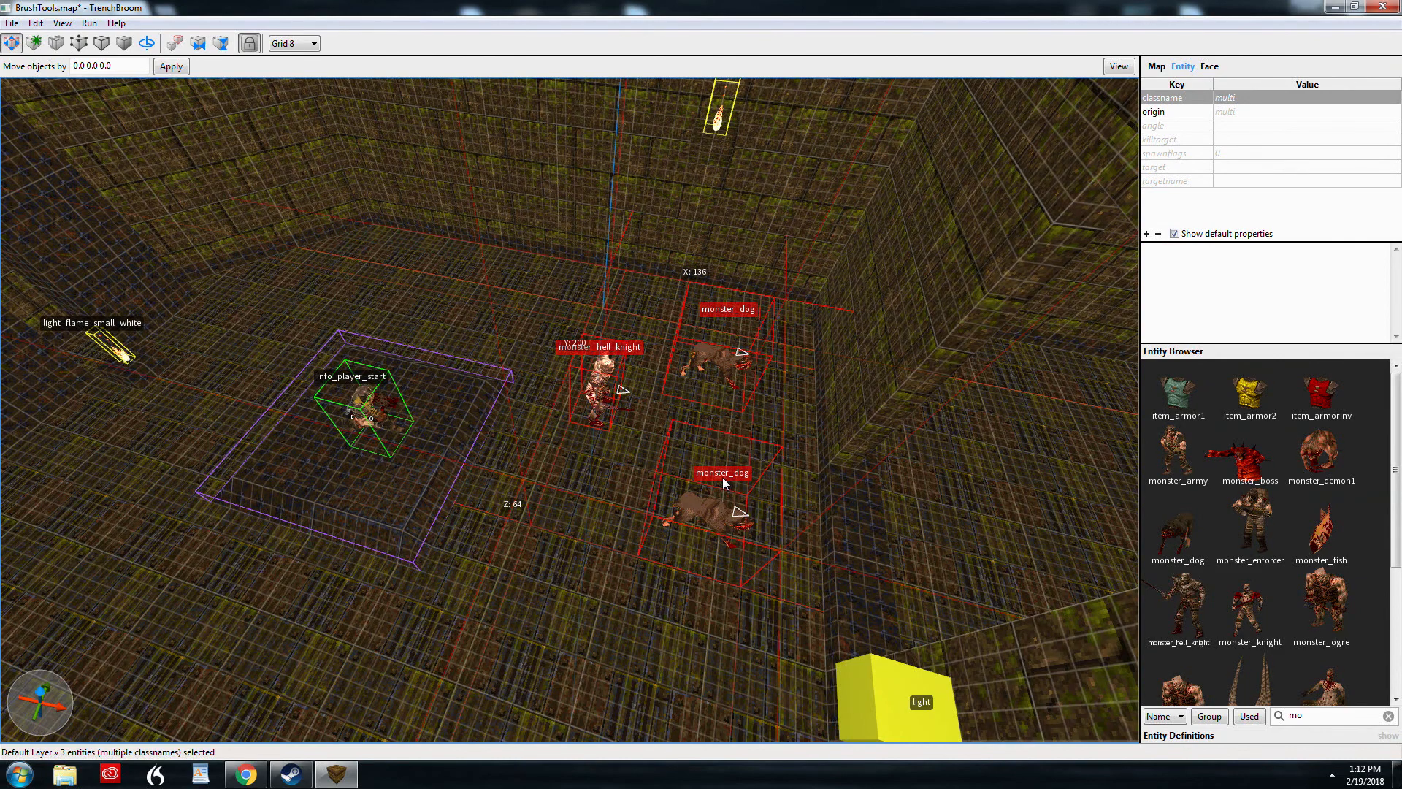
key(alt+Up)
key(r)
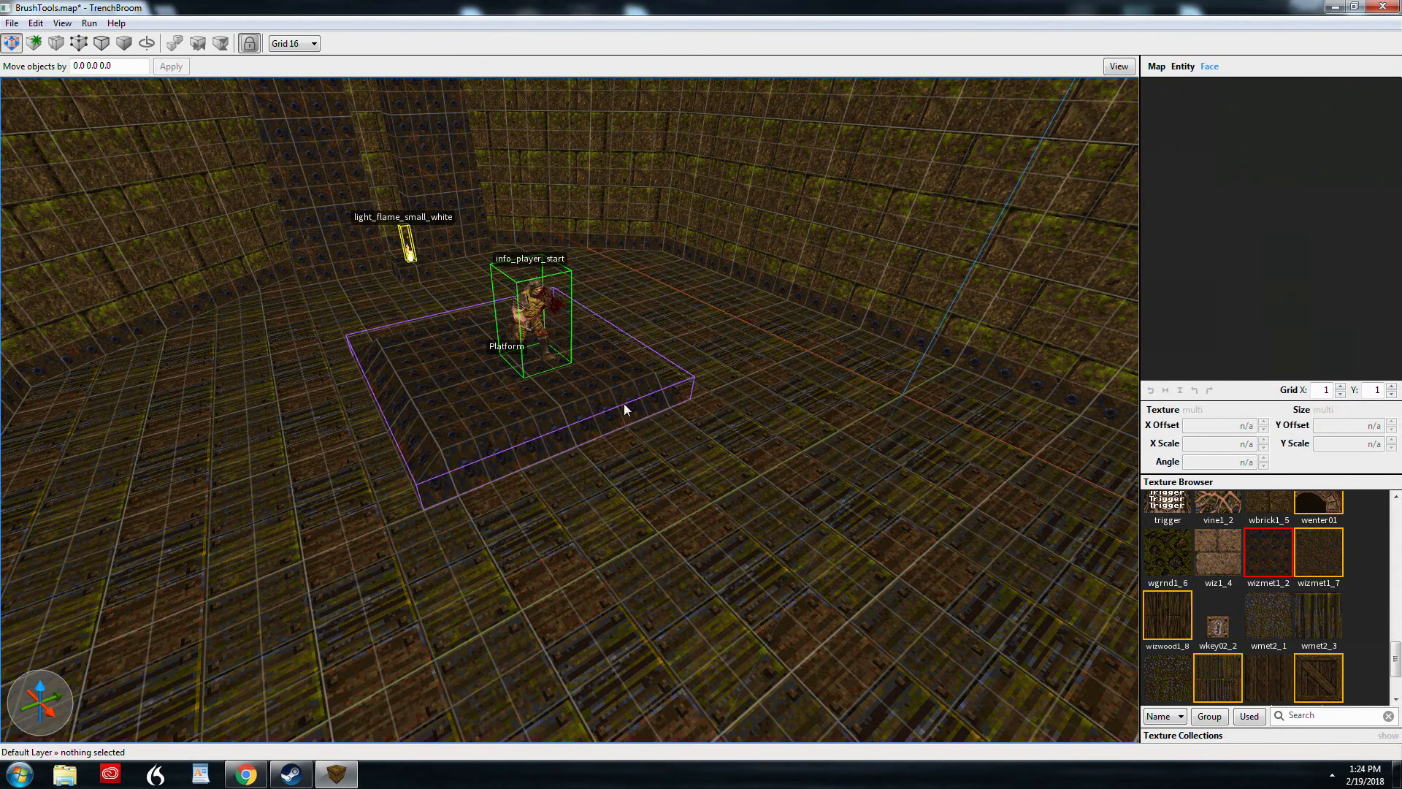
Select the Platform and info_player_start, then Ctrl+A to select all 87 brushes, 7 entities and the group
click(482, 406)
ctrl+click(513, 309)
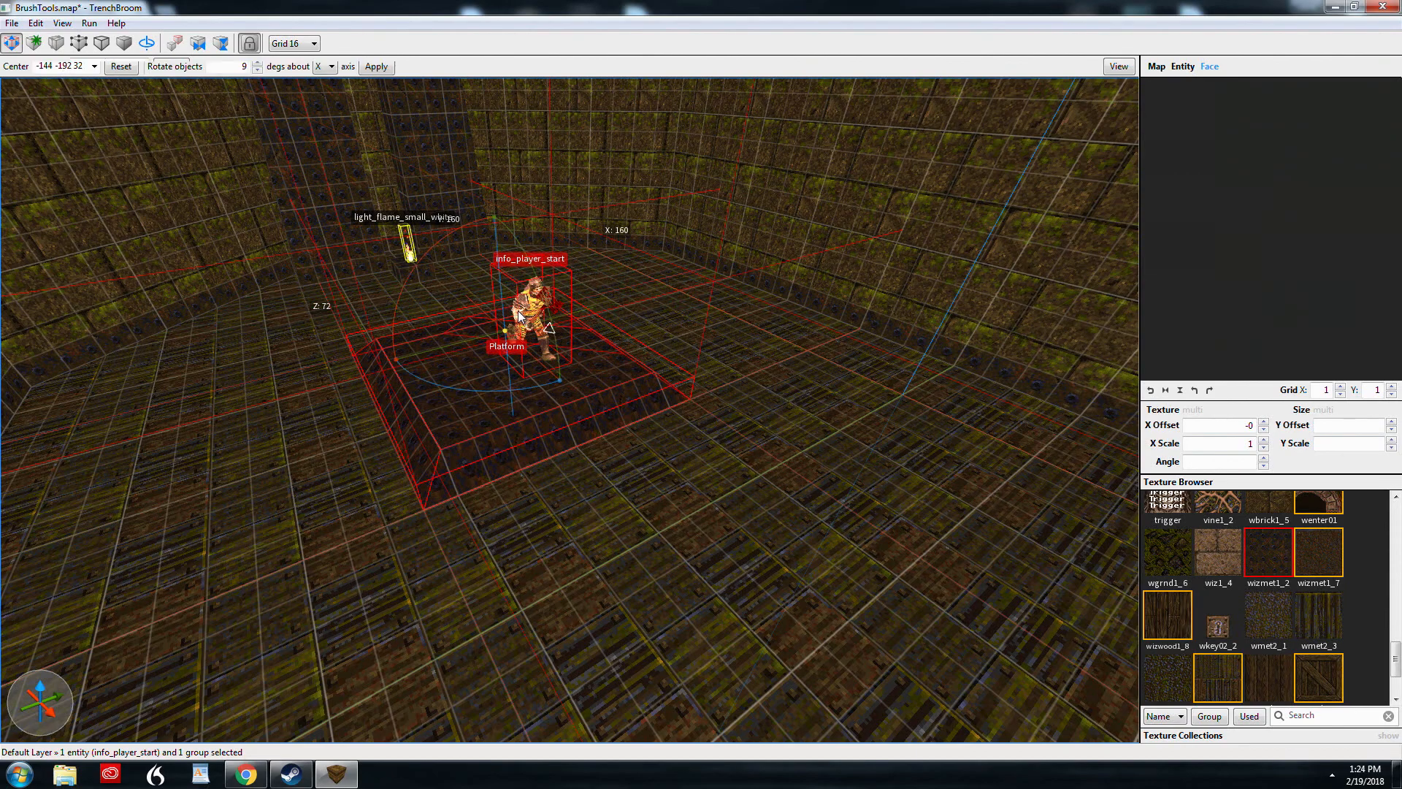
scroll(672, 514, down, 10)
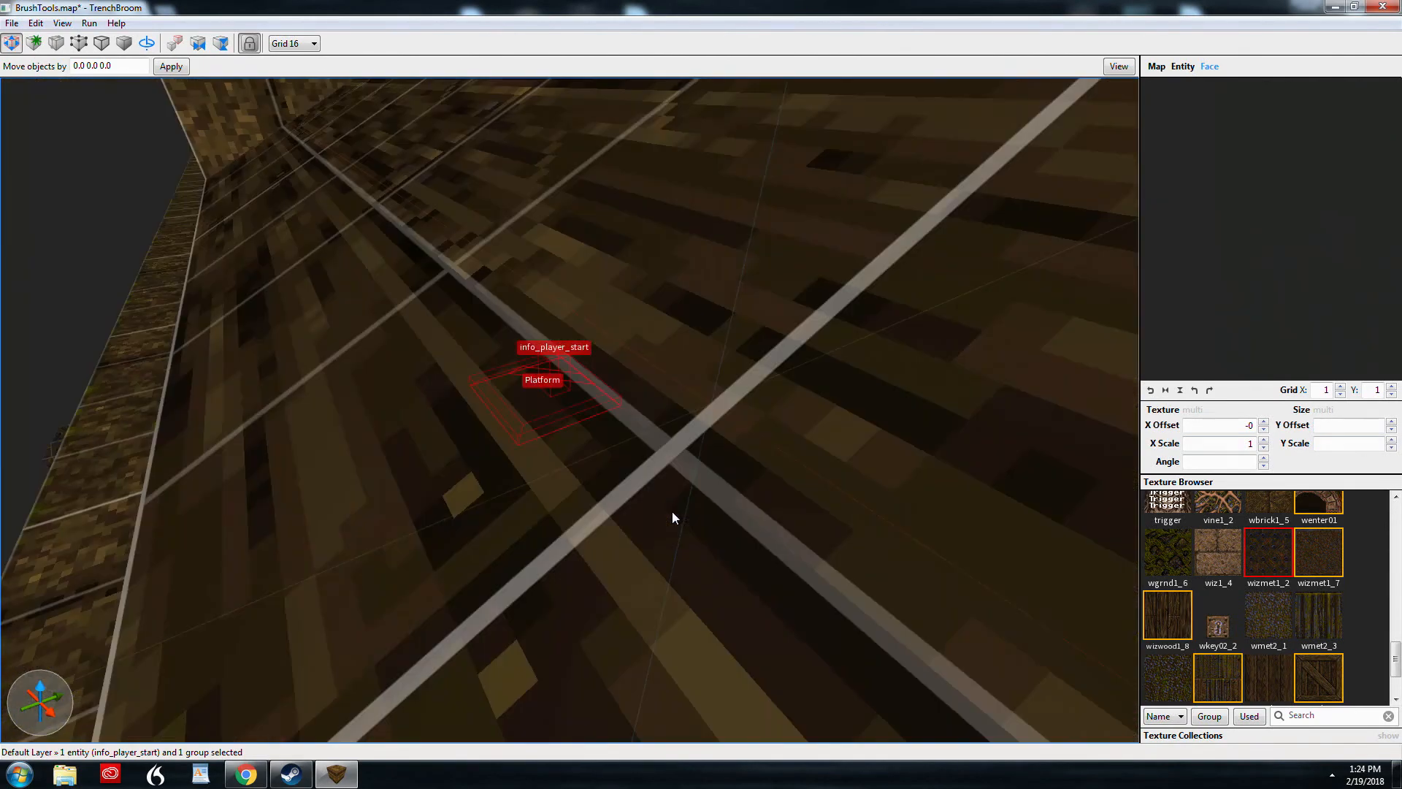
scroll(678, 512, down, 5)
scroll(678, 514, down, 5)
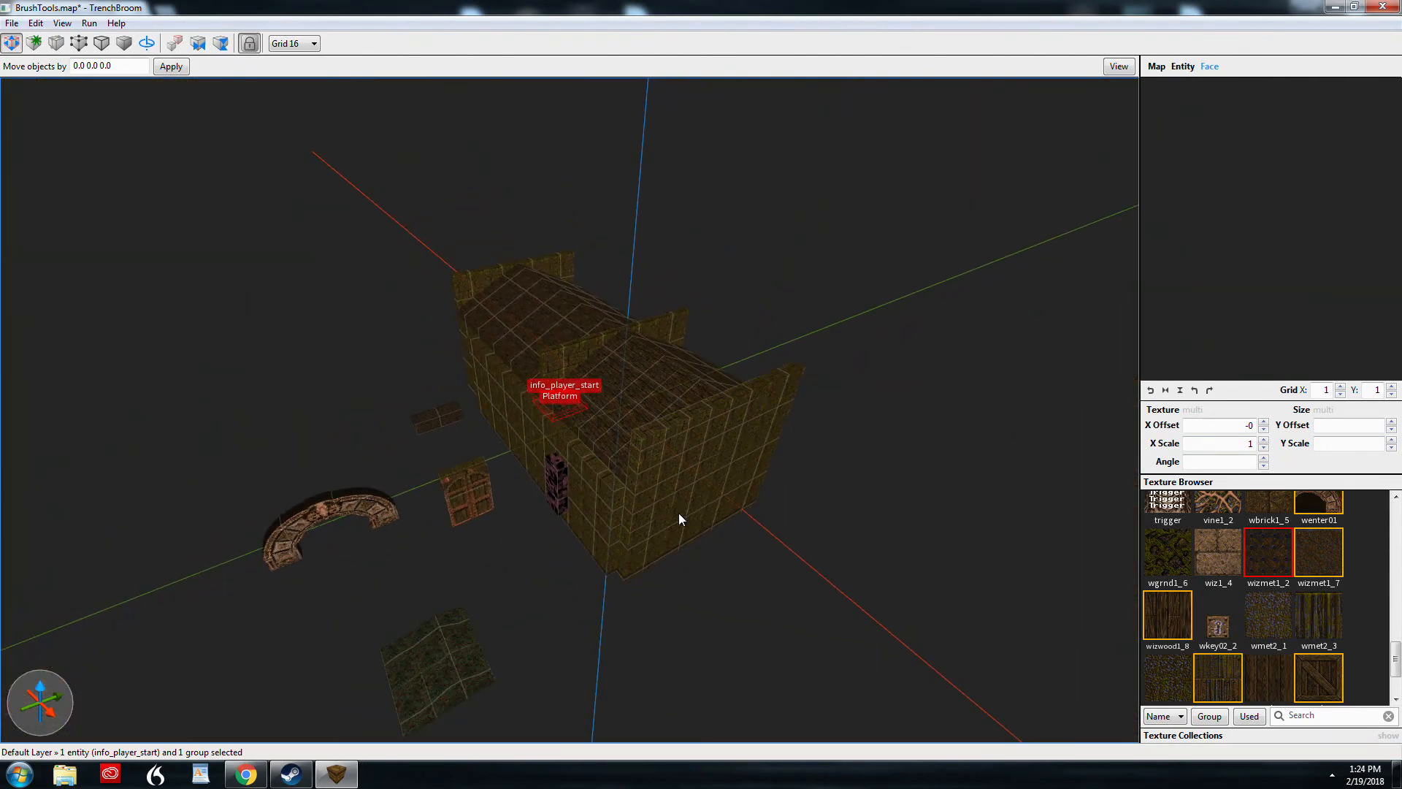
key(ctrl+a)
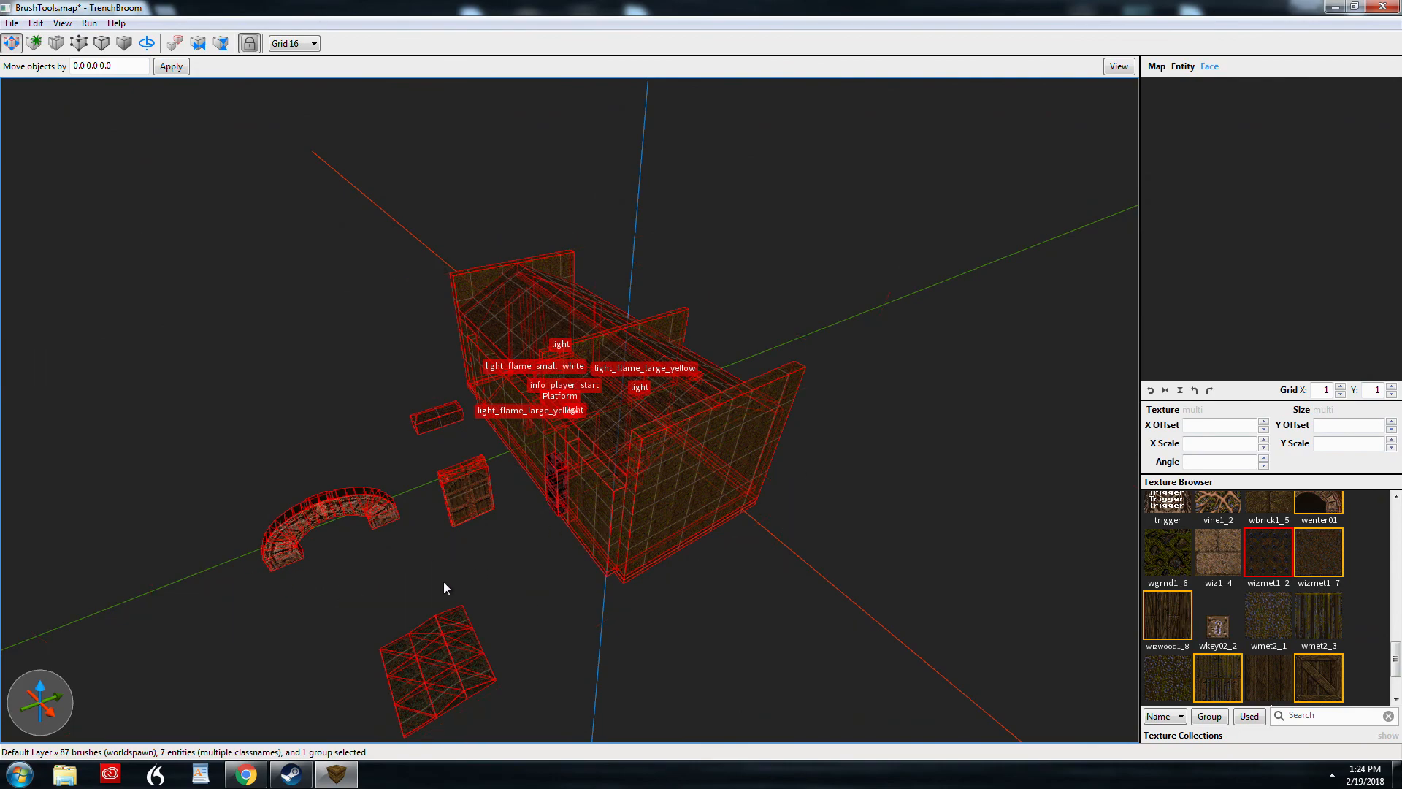
With the rotate tool, drag the rotation centre out to the building's bottom outer corner
right_drag(621, 514, 569, 505)
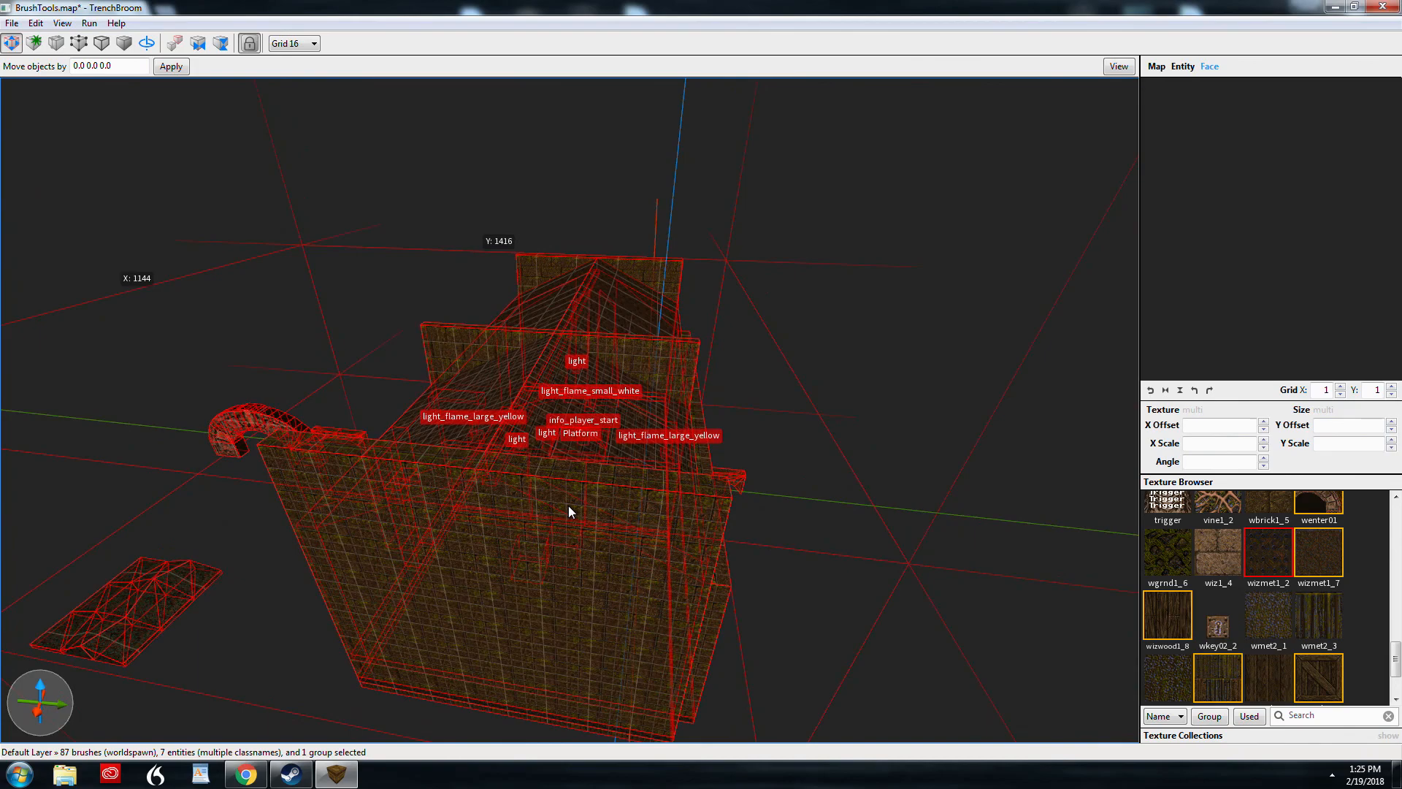
key(r)
mouse_move(568, 506)
right_down()
mouse_move(530, 516)
mouse_move(527, 488)
right_up()
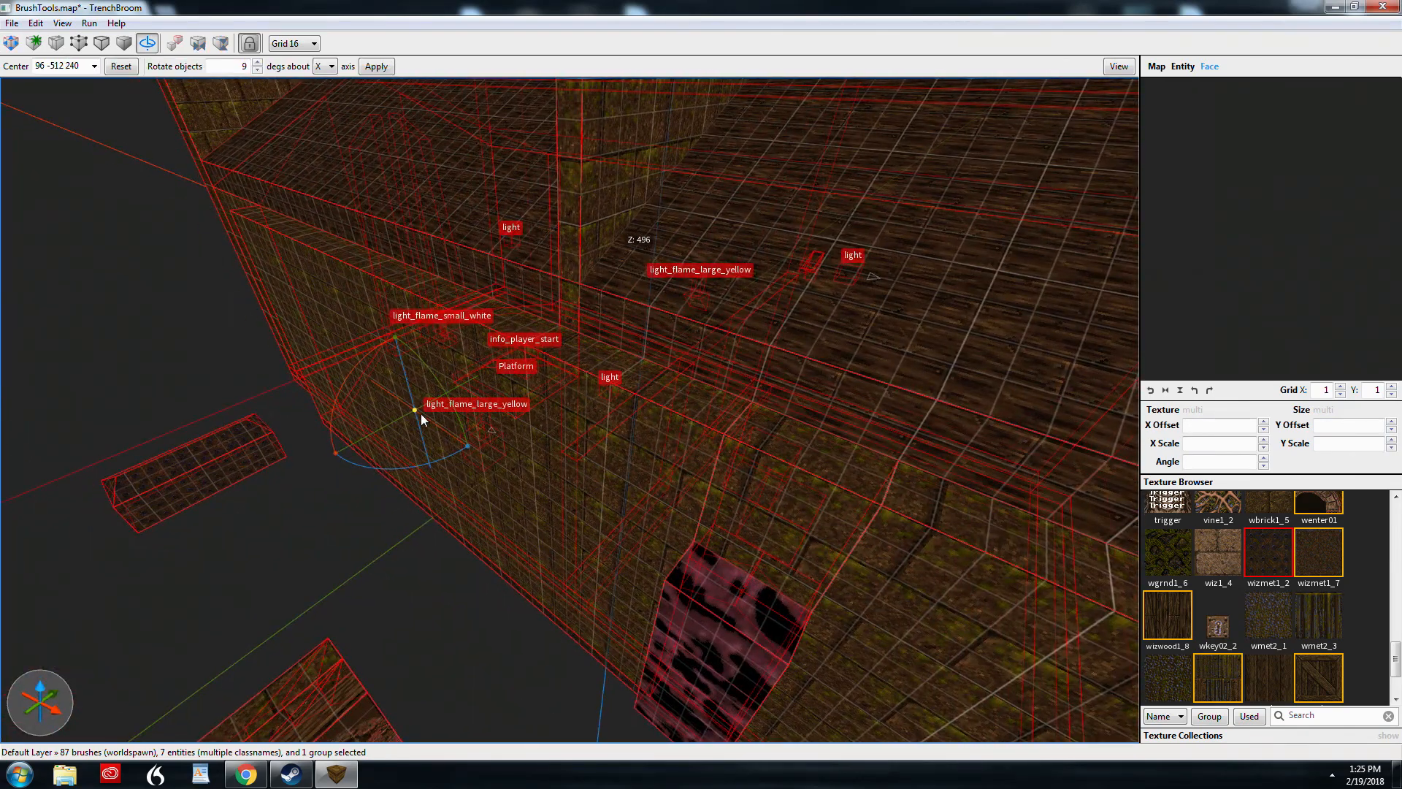
drag(418, 412, 882, 507)
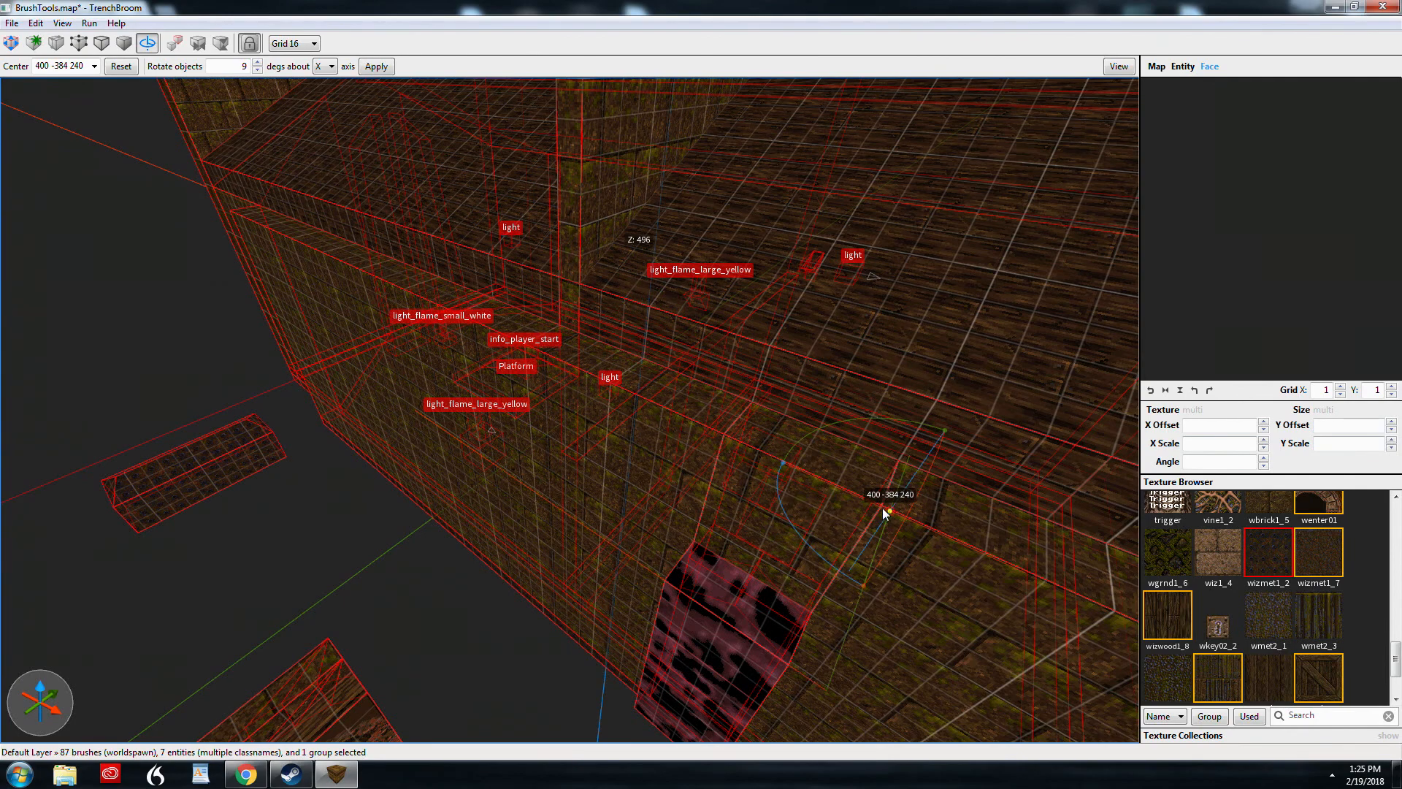
right_drag(883, 507, 521, 401)
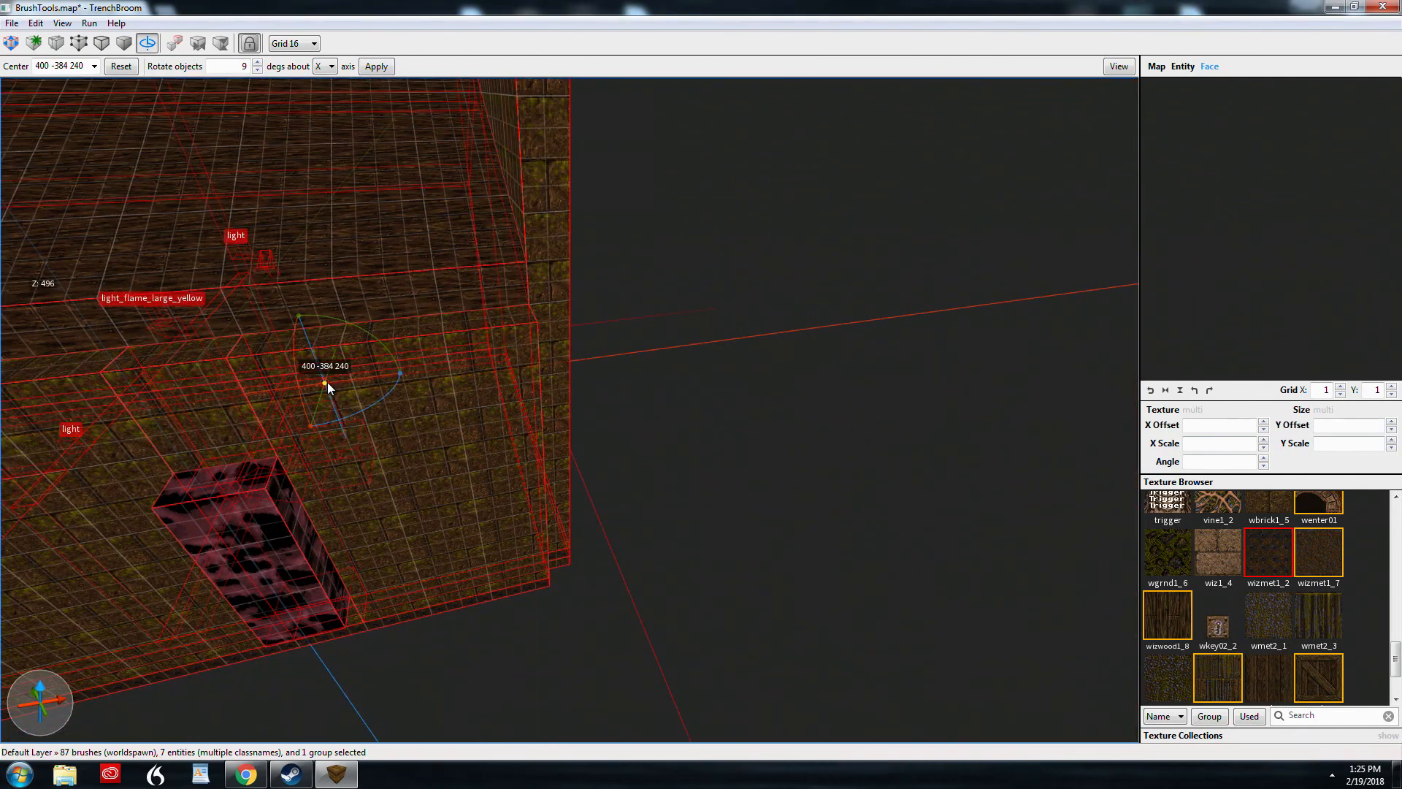
drag(328, 382, 592, 438)
right_drag(592, 438, 726, 551)
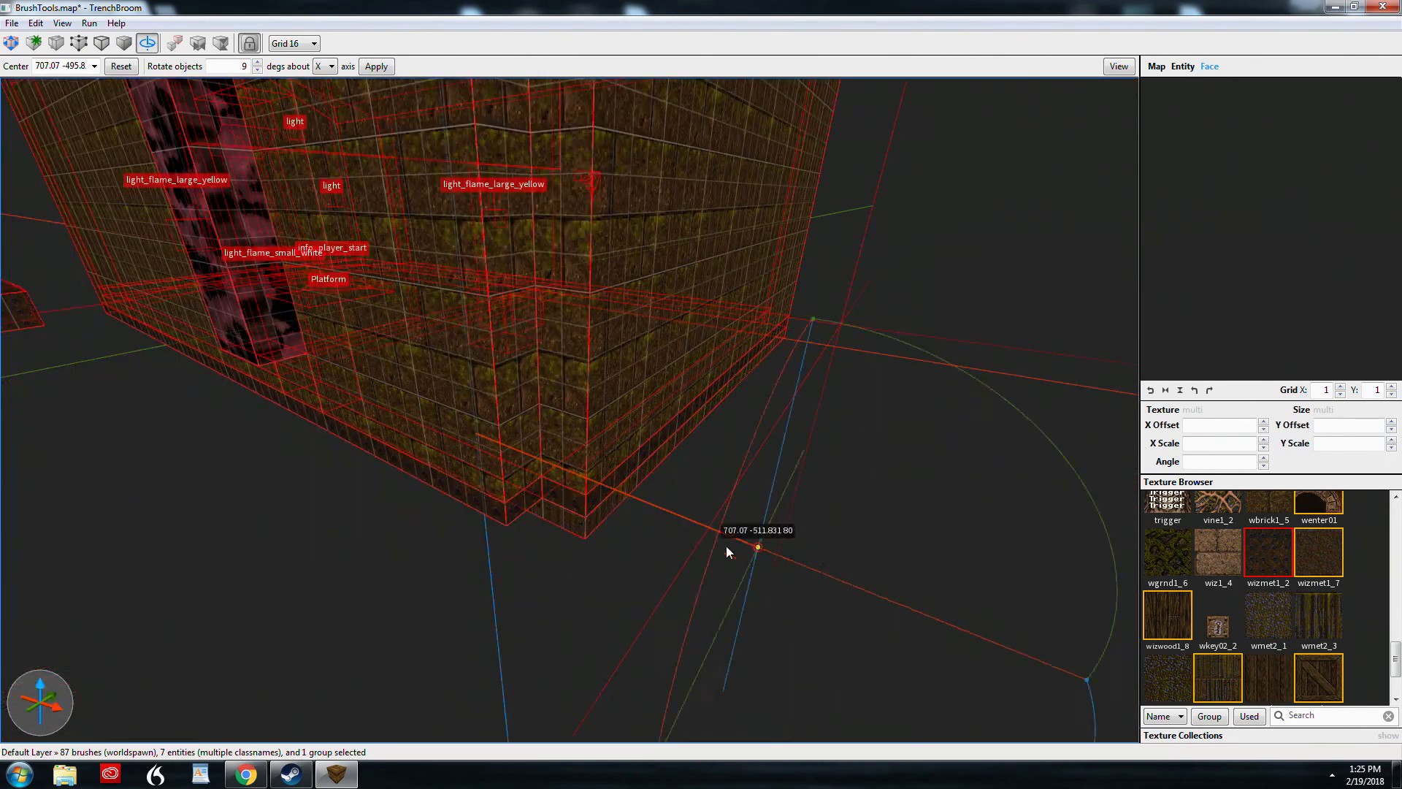
mouse_move(758, 548)
mouse_down()
mouse_move(418, 495)
mouse_move(595, 414)
mouse_move(590, 515)
mouse_up()
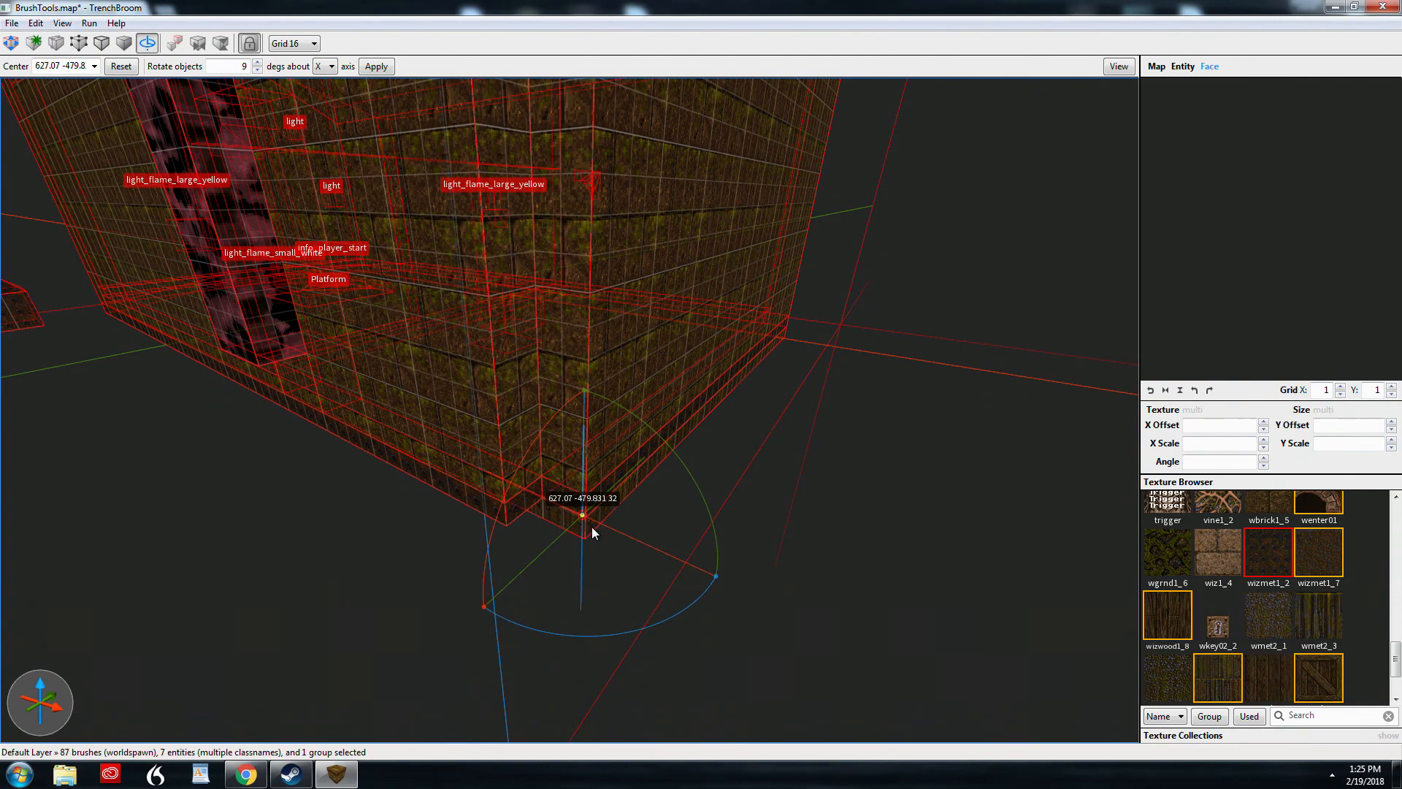
scroll(593, 533, down, 5)
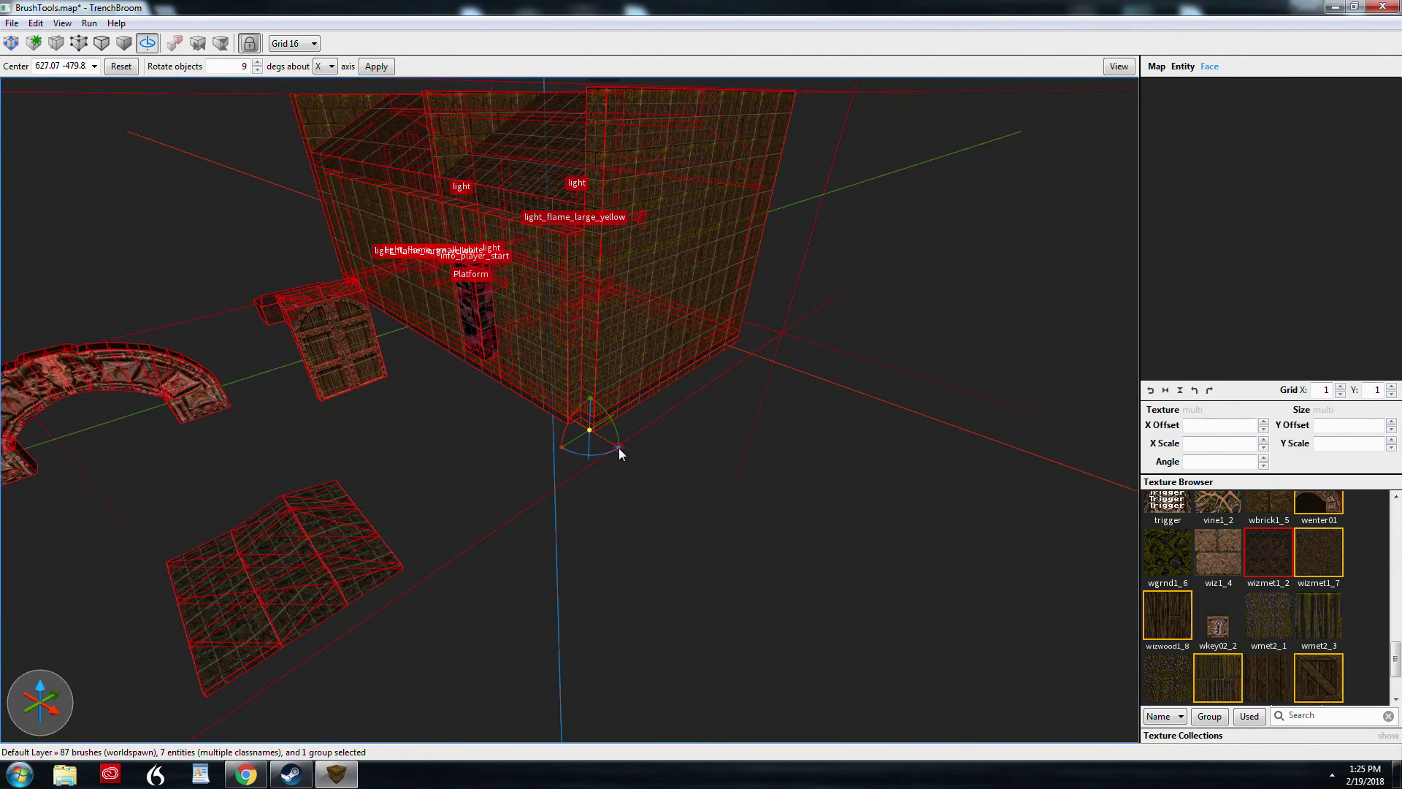
Rotate the whole level 90 degrees around that corner and pull back to view it
drag(621, 451, 656, 382)
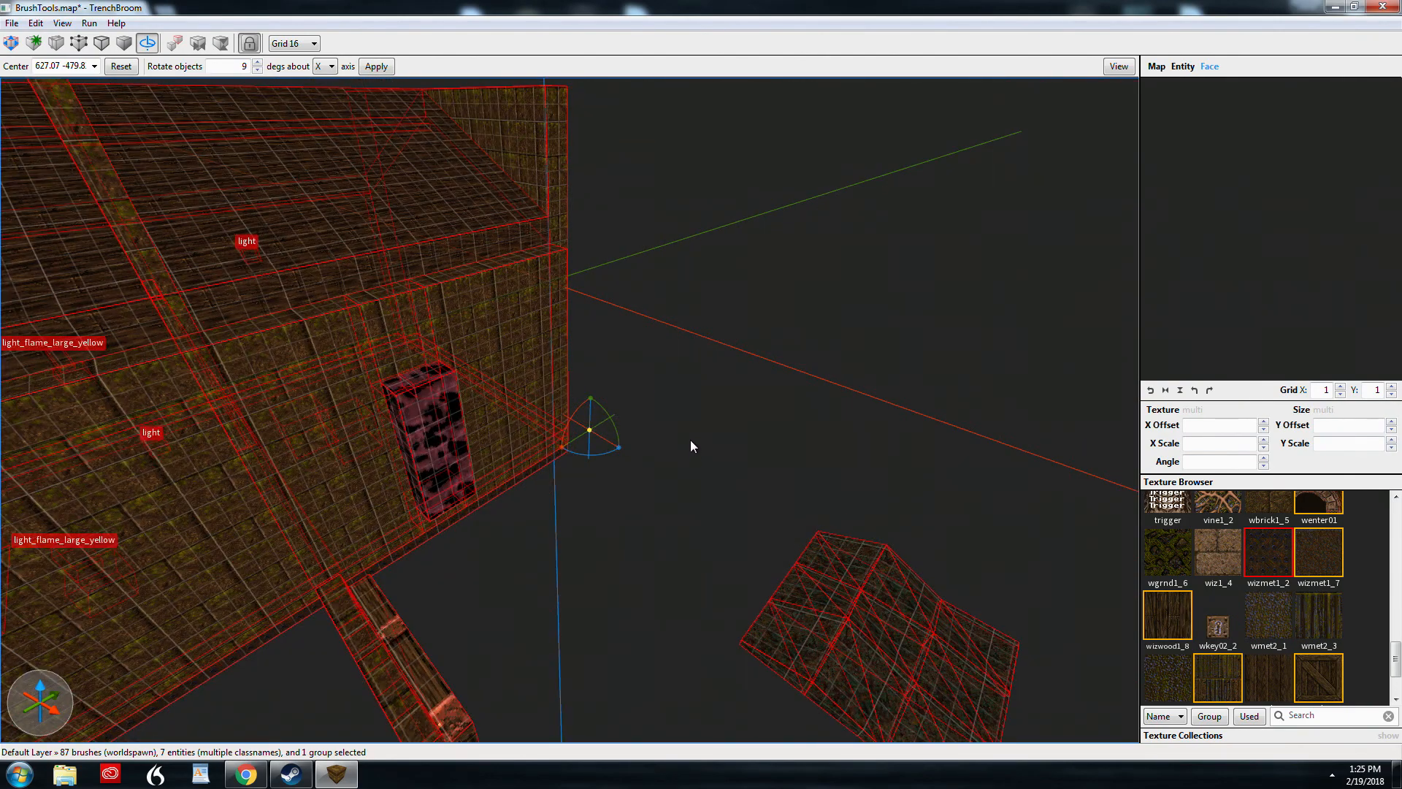
right_drag(690, 440, 625, 463)
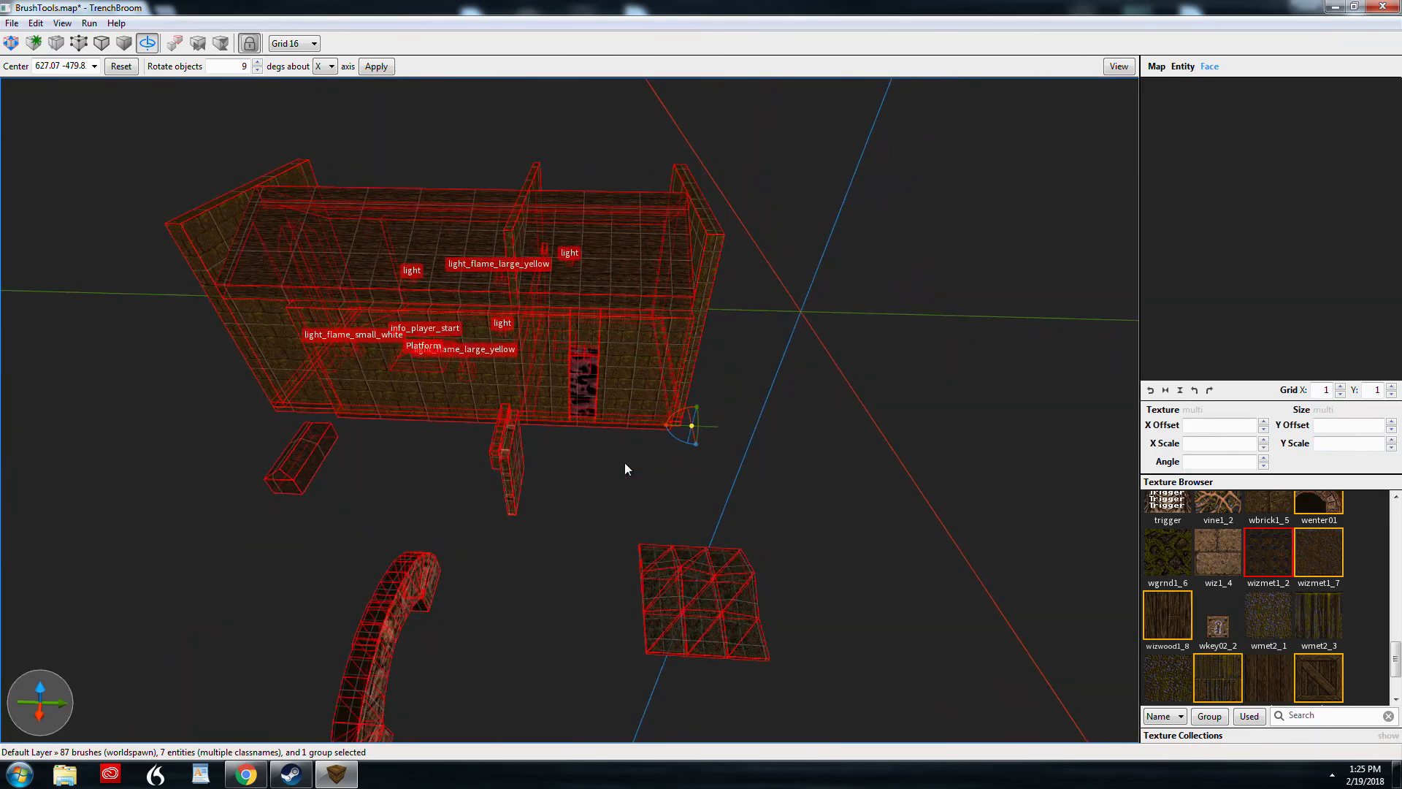